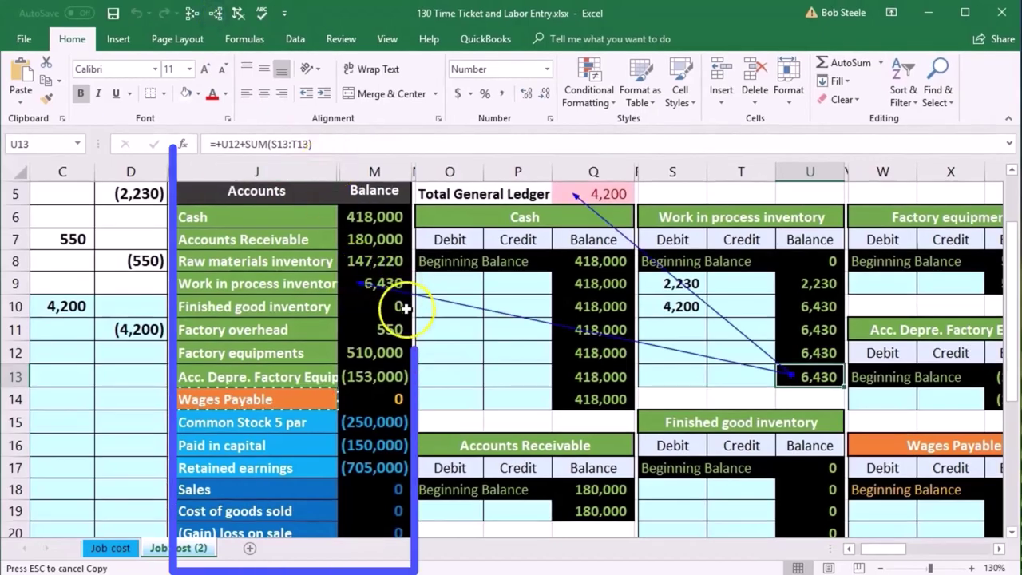
# Examine the trial balance's debit-credit total, the Wages Payable journal entry in row 11 and the Wages Payable trial balance line.
pyautogui.scroll(-1, 403, 303)
pyautogui.scroll(-1, 405, 308)
pyautogui.click(375, 421)
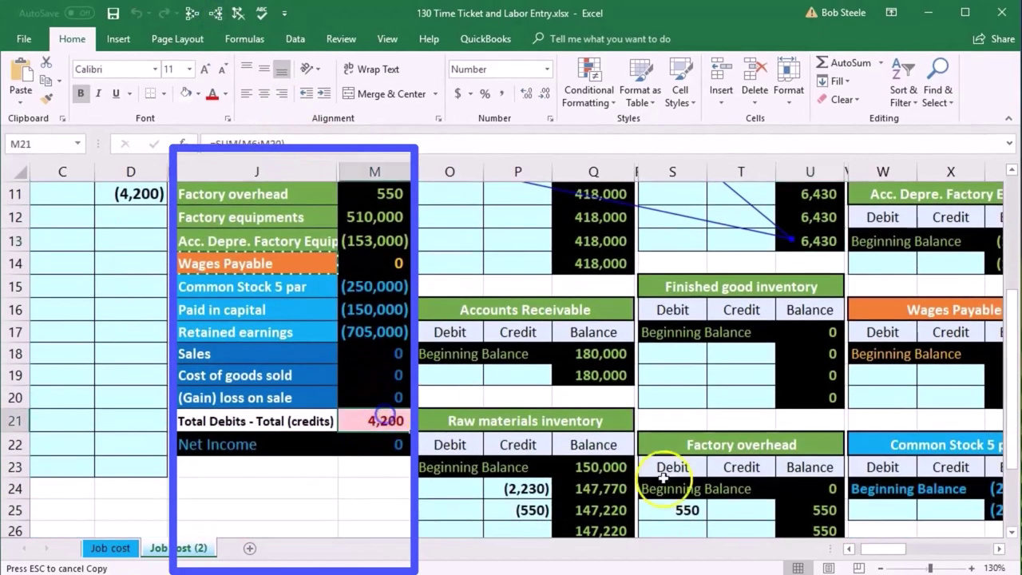
pyautogui.click(848, 549)
pyautogui.click(849, 550)
pyautogui.scroll(2, 540, 456)
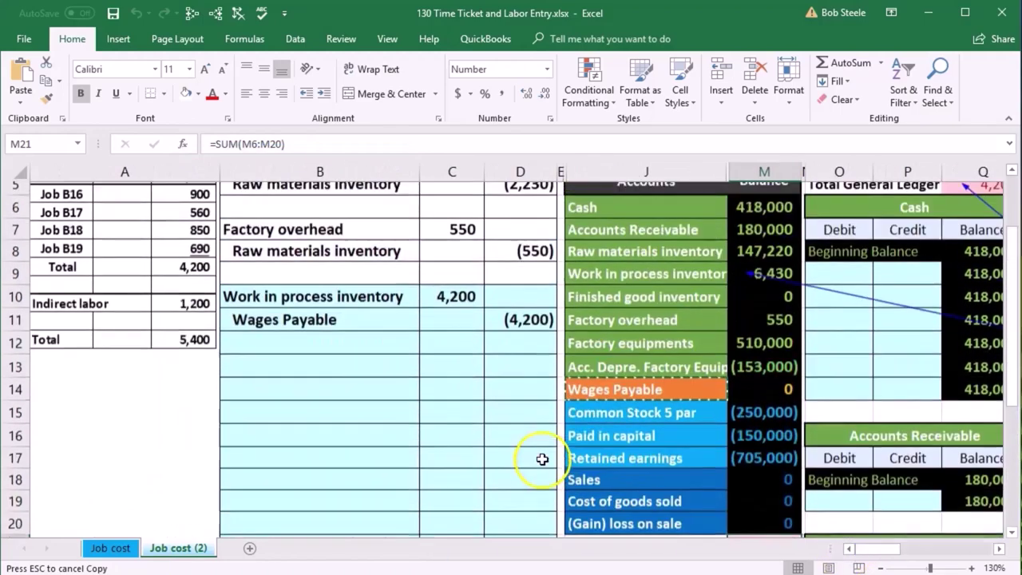
pyautogui.moveTo(339, 329); pyautogui.dragTo(510, 335)
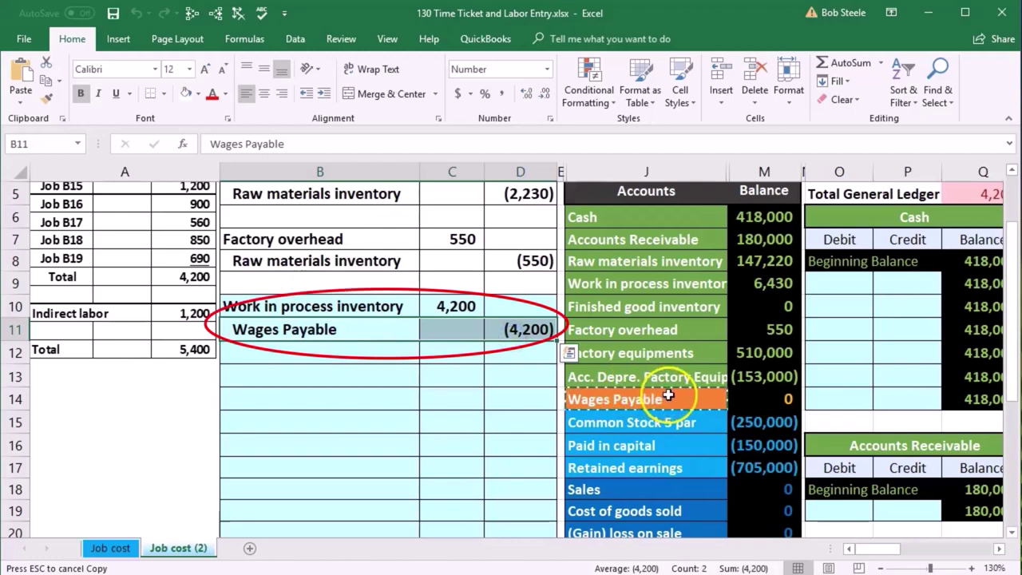
pyautogui.moveTo(667, 394); pyautogui.dragTo(786, 399)
pyautogui.hotkey('ctrl', 'v')
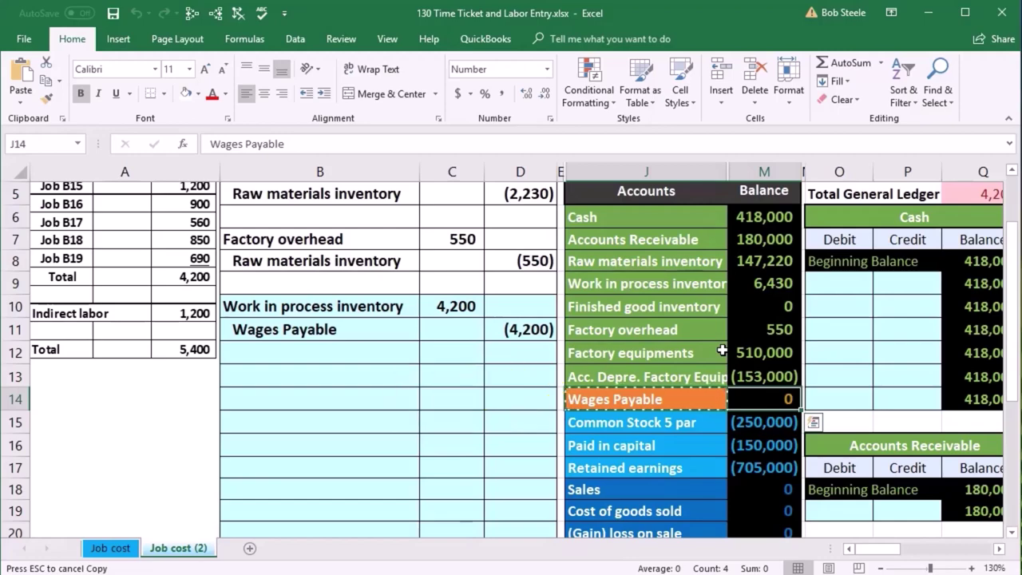
# Post the Wages Payable credit to its general ledger account by linking cell X19 to journal cell D11.
pyautogui.press('Right')
pyautogui.press('Right')
pyautogui.press('Right')
pyautogui.press('Right')
pyautogui.press('Right')
pyautogui.press('Right')
pyautogui.press('Right')
pyautogui.press('Right')
pyautogui.press('Right')
pyautogui.press('Right')
pyautogui.press('Right')
pyautogui.press('Right')
pyautogui.press('Right')
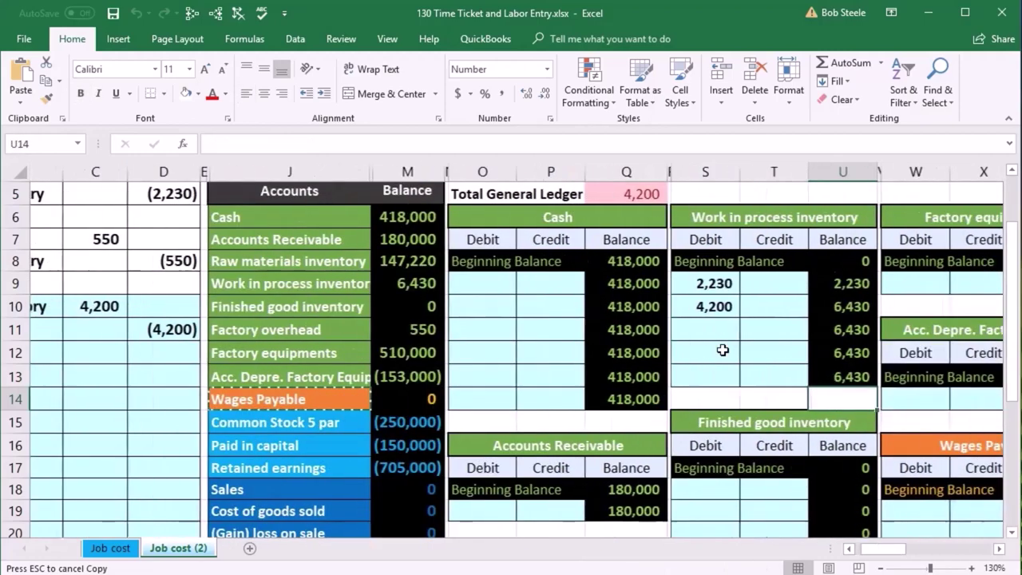
pyautogui.press('Down')
pyautogui.press('Down')
pyautogui.press('Down')
pyautogui.press('Down')
pyautogui.press('Down')
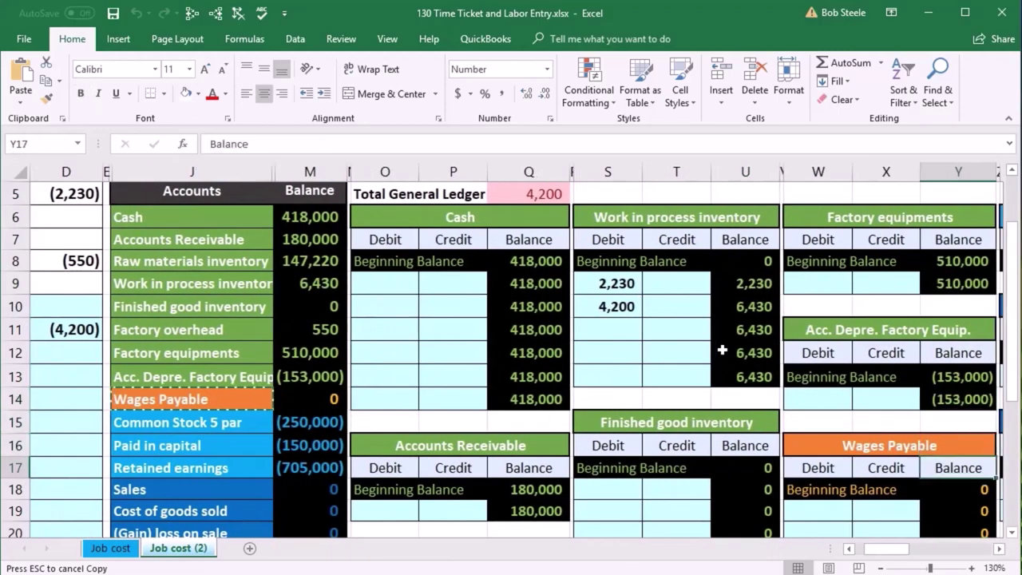
pyautogui.press('Left')
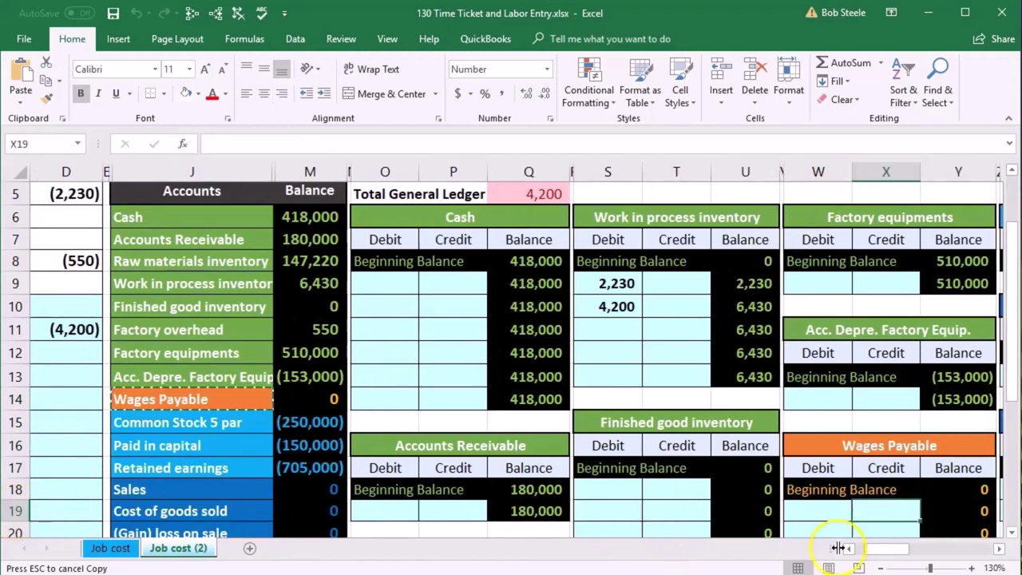
pyautogui.click(877, 510)
pyautogui.write('=')
pyautogui.press('Left')
pyautogui.press('Left')
pyautogui.press('Left')
pyautogui.press('Left')
pyautogui.press('Left')
pyautogui.press('Left')
pyautogui.press('Left')
pyautogui.press('Left')
pyautogui.press('Left')
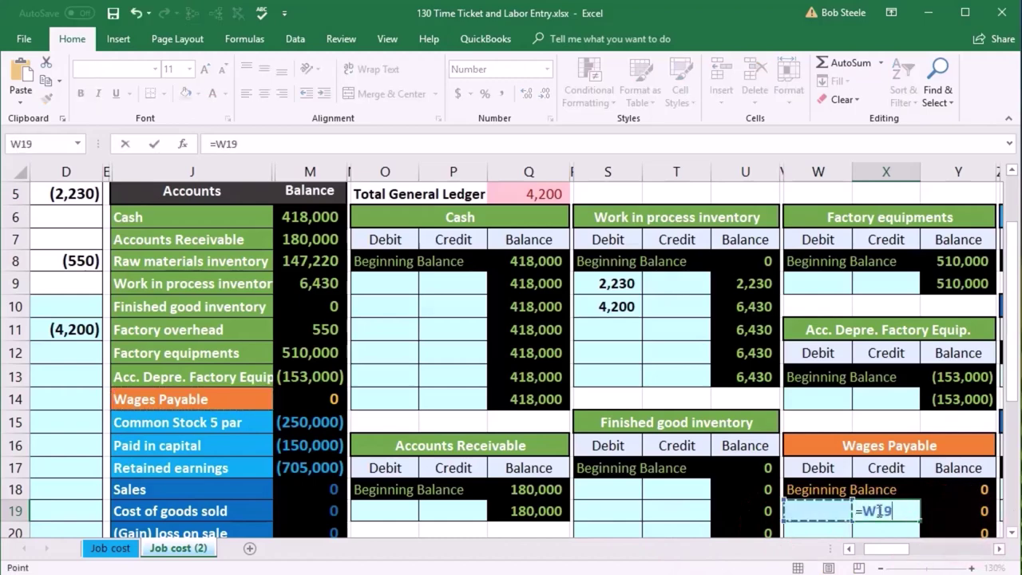
pyautogui.press('Left')
pyautogui.press('Left')
pyautogui.press('Left')
pyautogui.press('Left')
pyautogui.press('Left')
pyautogui.press('Left')
pyautogui.press('Left')
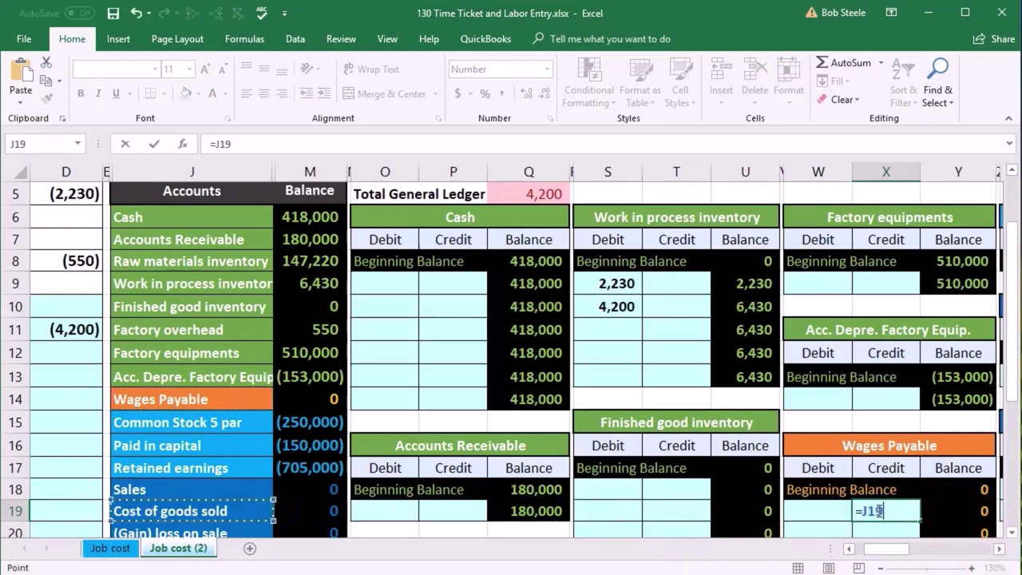
pyautogui.press('Up')
pyautogui.press('Up')
pyautogui.press('Up')
pyautogui.press('Up')
pyautogui.press('Up')
pyautogui.press('Up')
pyautogui.press('Up')
pyautogui.press('Up')
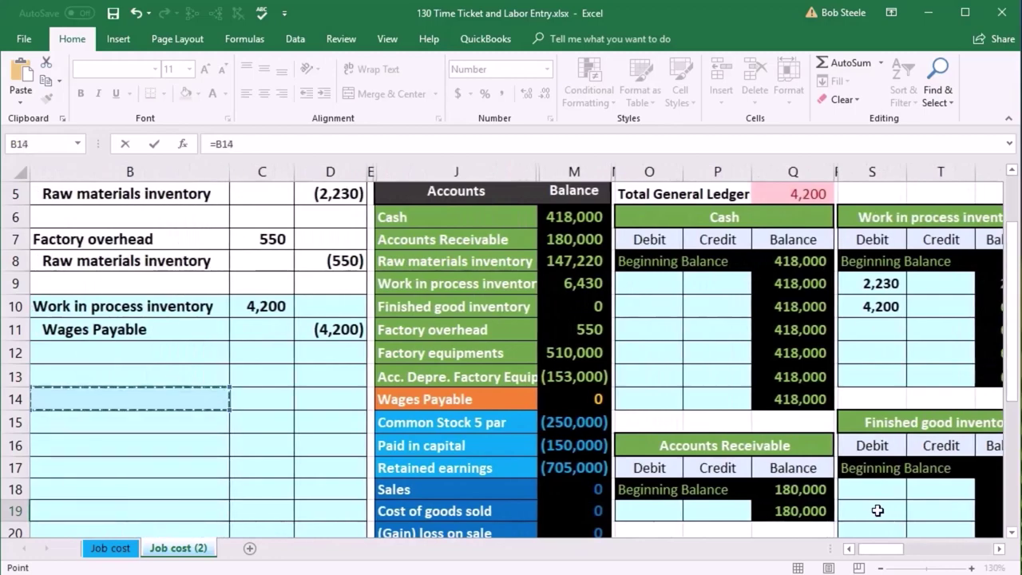
pyautogui.press('Right')
pyautogui.press('Right')
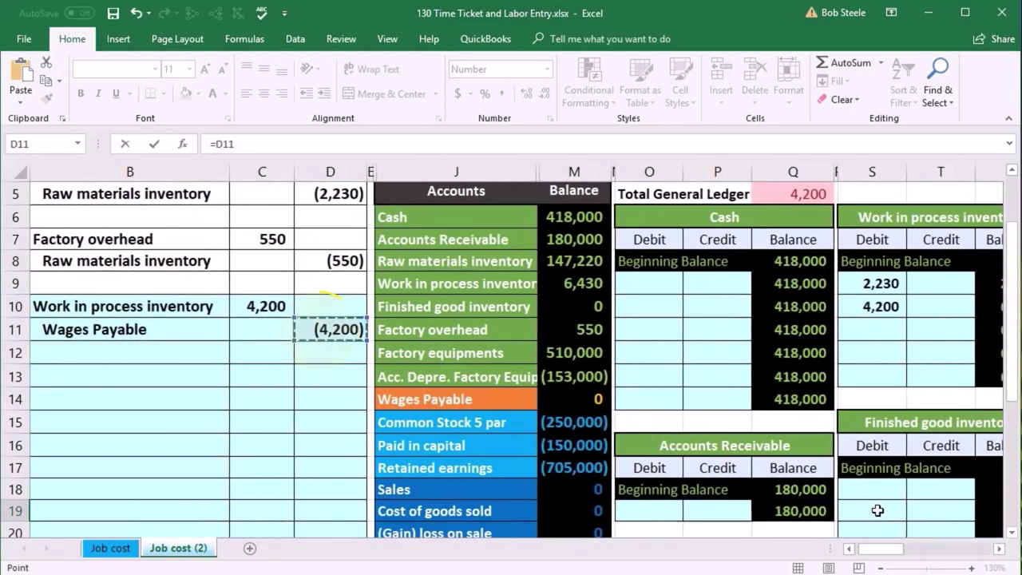
pyautogui.press('Return')
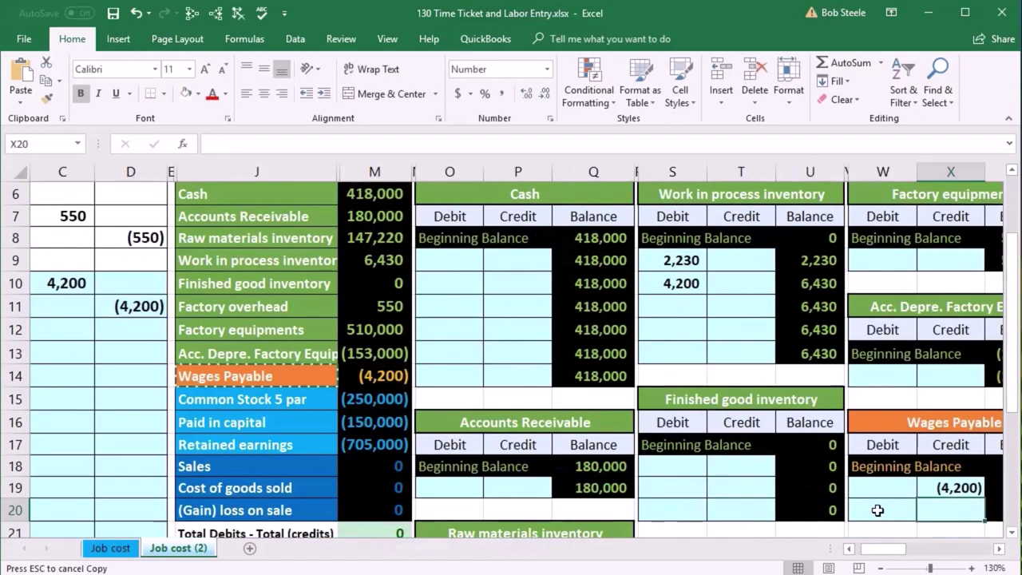
# Trace the dependents of the ending Wages Payable ledger balance in Y20.
pyautogui.scroll(-1, 963, 520)
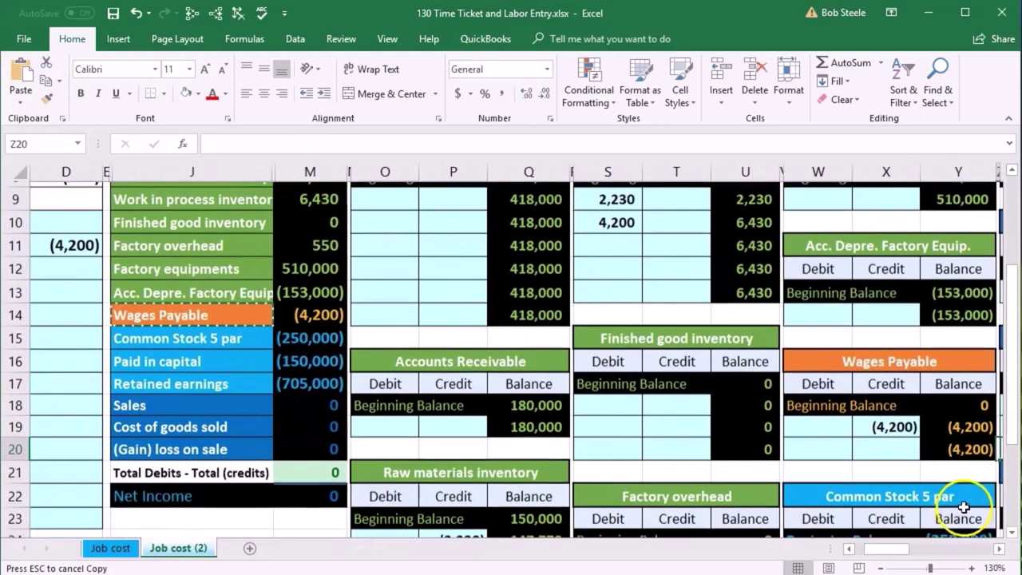
pyautogui.click(966, 467)
pyautogui.click(963, 445)
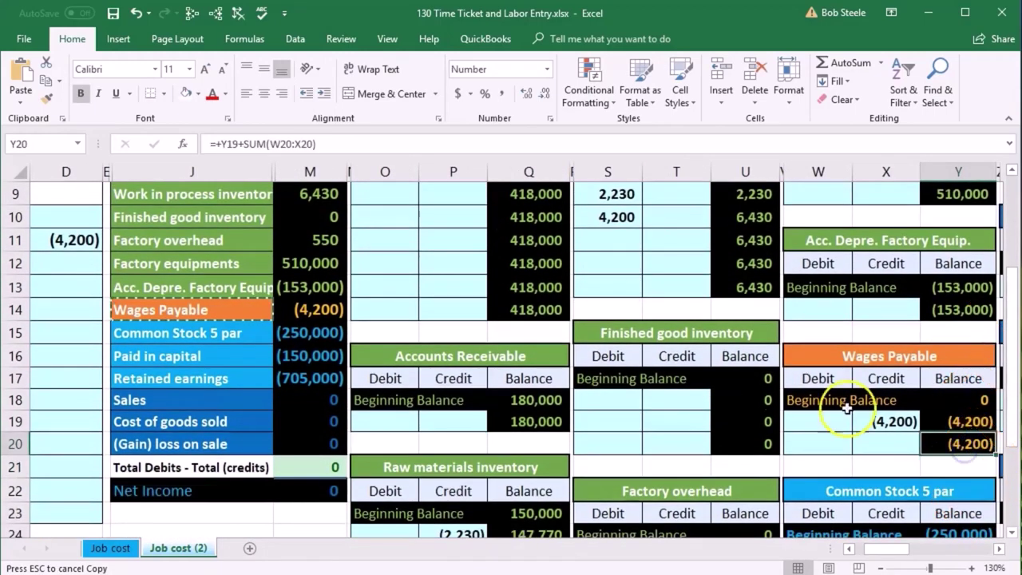
pyautogui.click(216, 15)
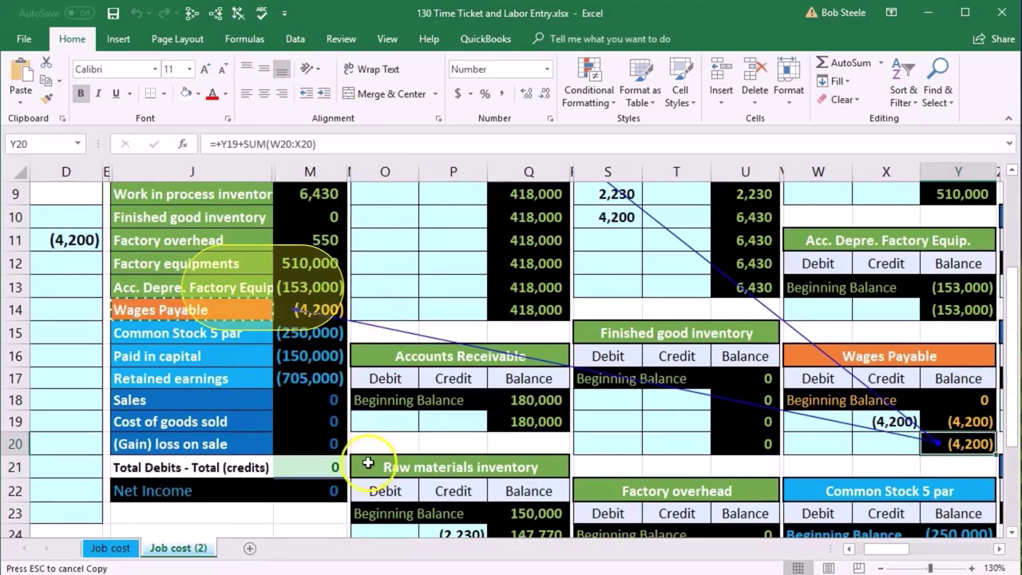
# Inspect the formula for total debits minus total credits in M21 of the trial balance.
pyautogui.click(326, 467)
pyautogui.scroll(1, 292, 468)
pyautogui.scroll(-1, 290, 469)
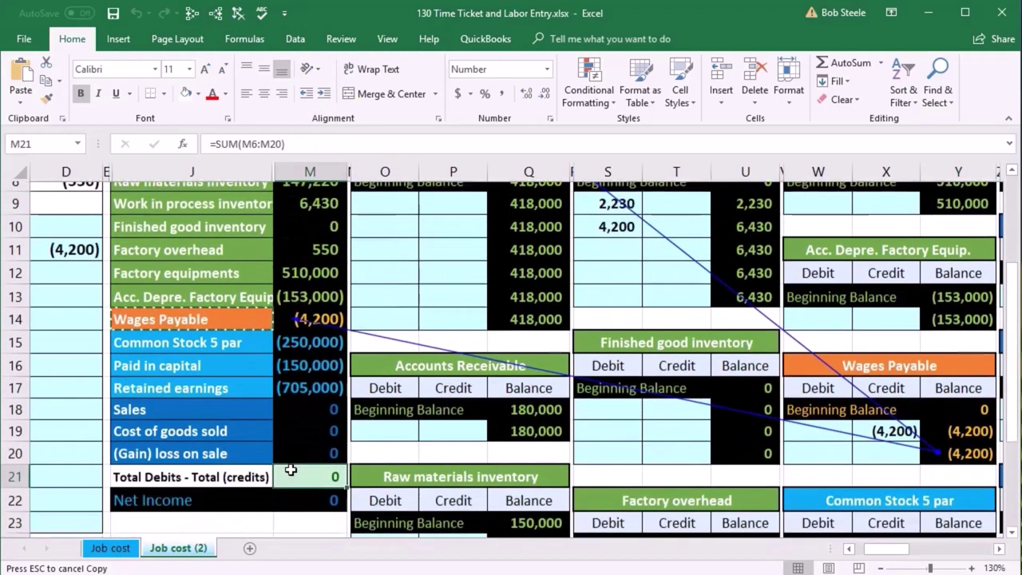
pyautogui.doubleClick(291, 468)
pyautogui.press('Return')
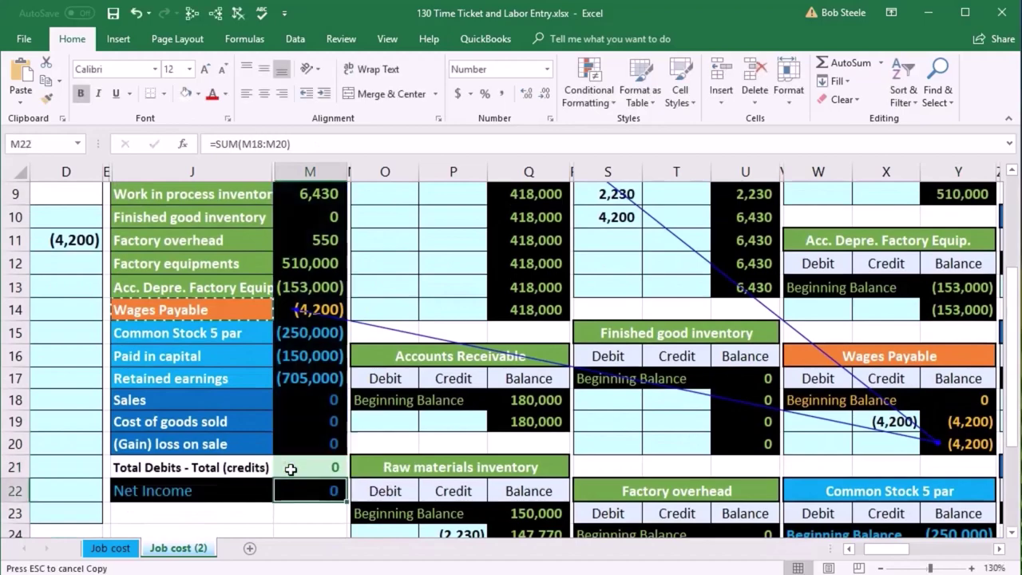
# Return to the journal entries and trial balance, and remove the trace arrows.
pyautogui.scroll(1, 311, 520)
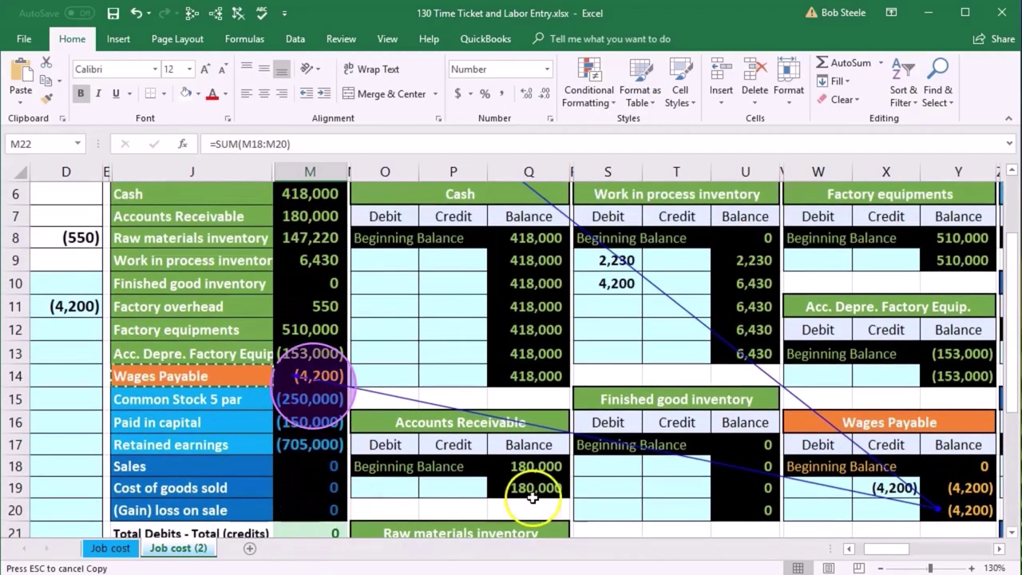
pyautogui.click(849, 549)
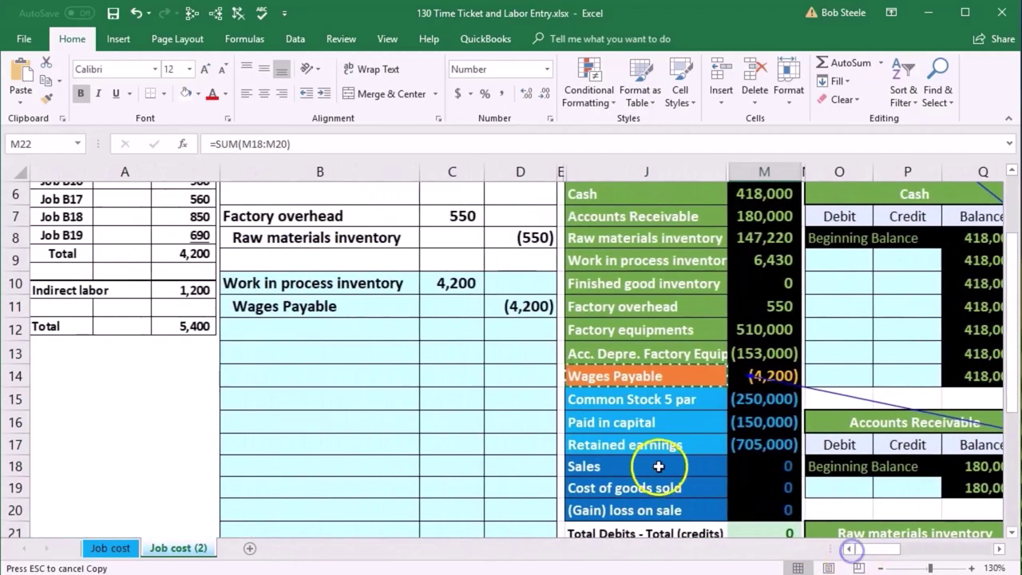
pyautogui.scroll(2, 720, 466)
pyautogui.click(238, 12)
# Review the Work in process inventory balance on the trial balance against the postings in its general ledger account.
pyautogui.click(767, 403)
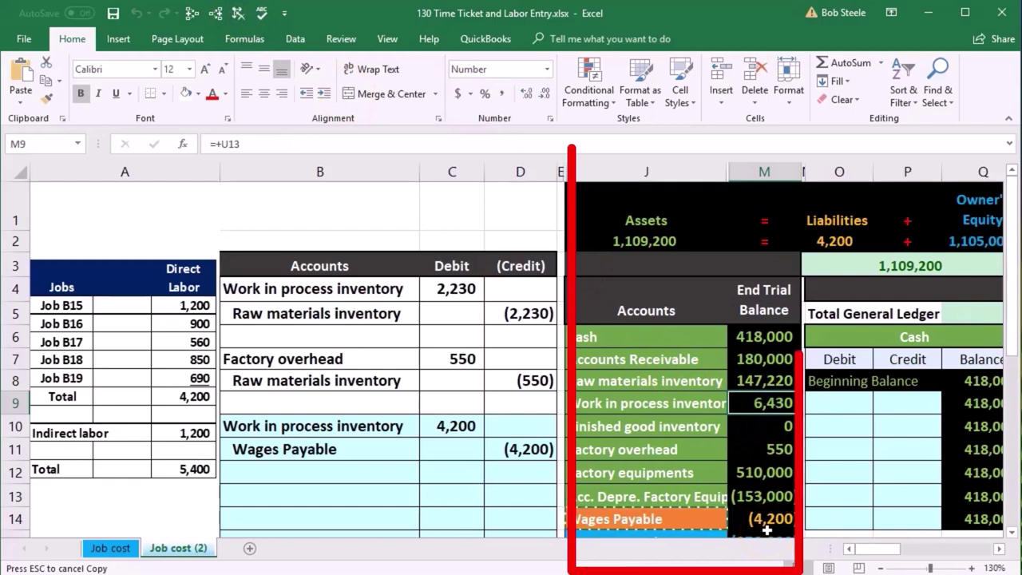
pyautogui.press('Right')
pyautogui.press('Right')
pyautogui.press('Right')
pyautogui.press('Right')
pyautogui.press('Right')
pyautogui.press('Right')
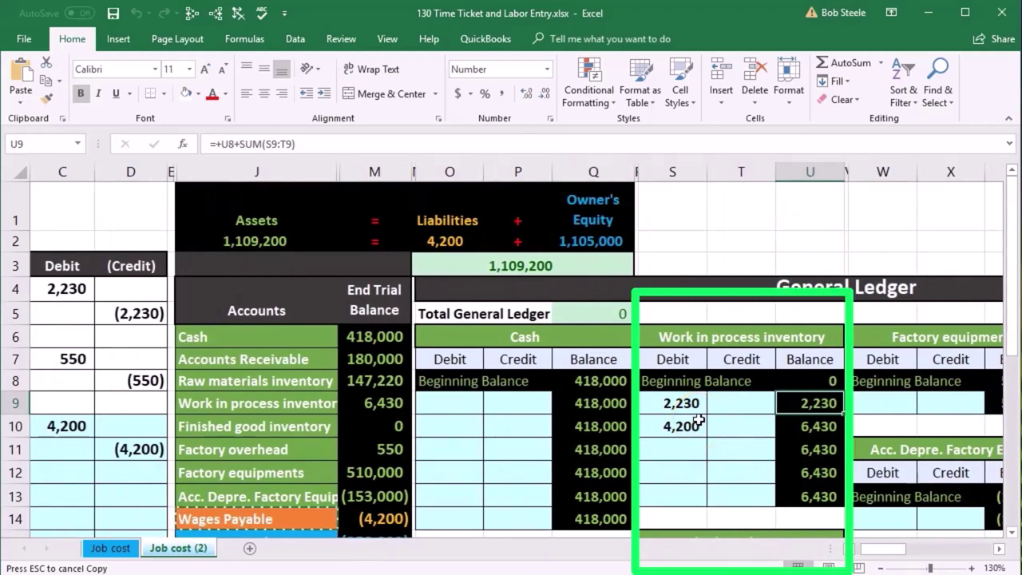
pyautogui.click(399, 359)
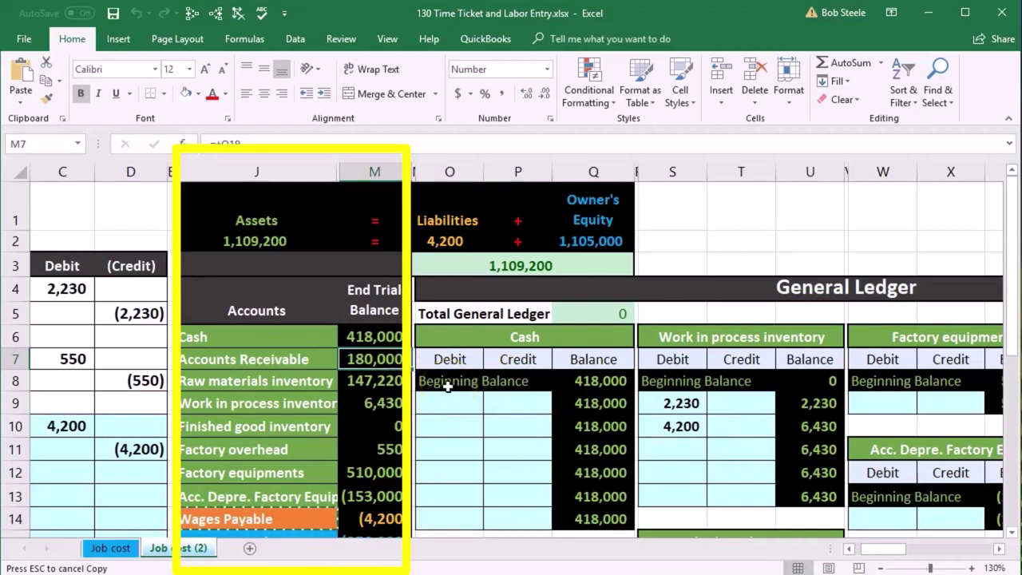
pyautogui.click(397, 407)
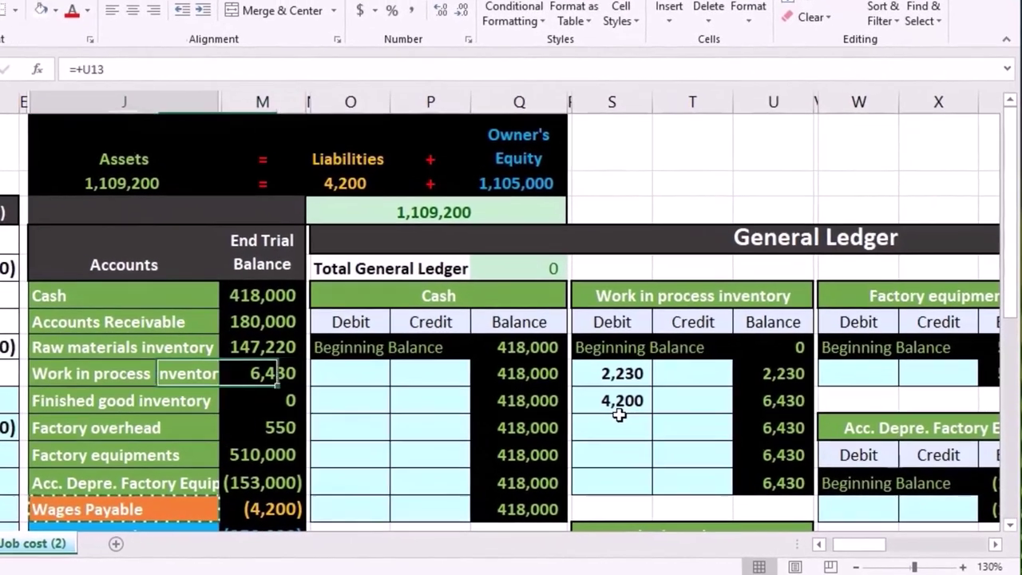
# Copy the picture of the jobs' direct labor table in column A.
pyautogui.press('Left')
pyautogui.press('Left')
pyautogui.press('Left')
pyautogui.press('Left')
pyautogui.press('Left')
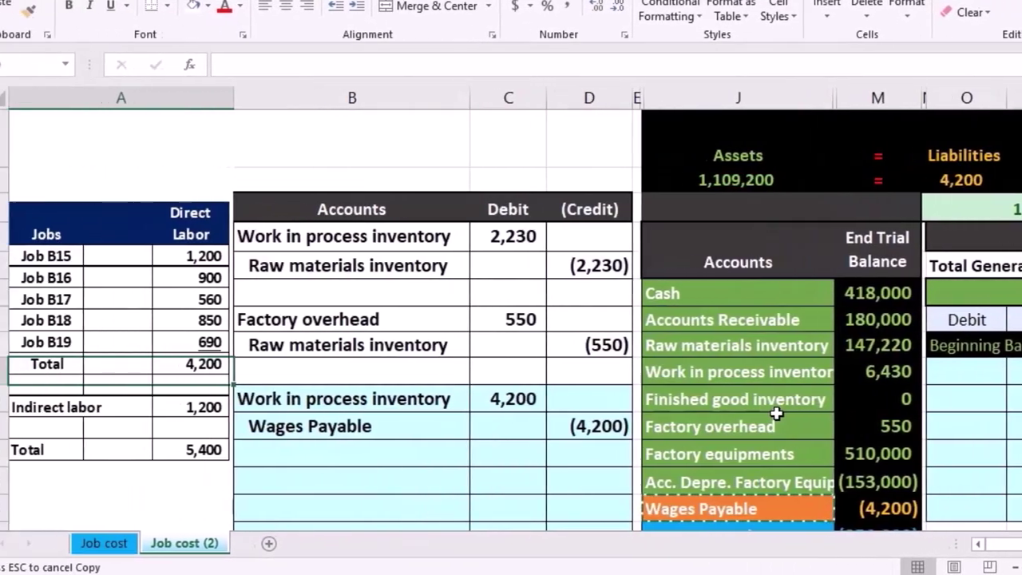
pyautogui.click(104, 302)
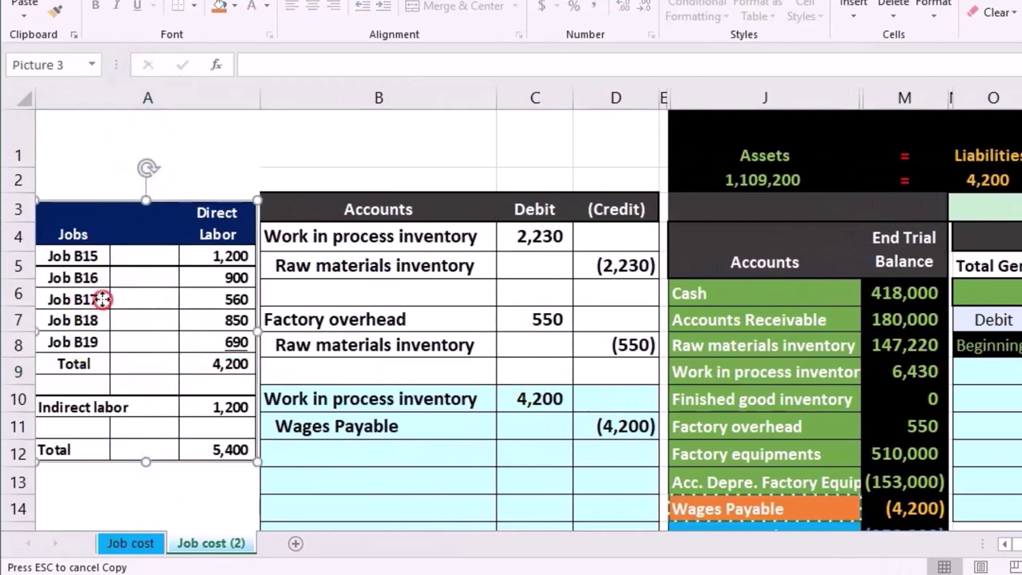
pyautogui.rightClick(104, 301)
pyautogui.click(131, 335)
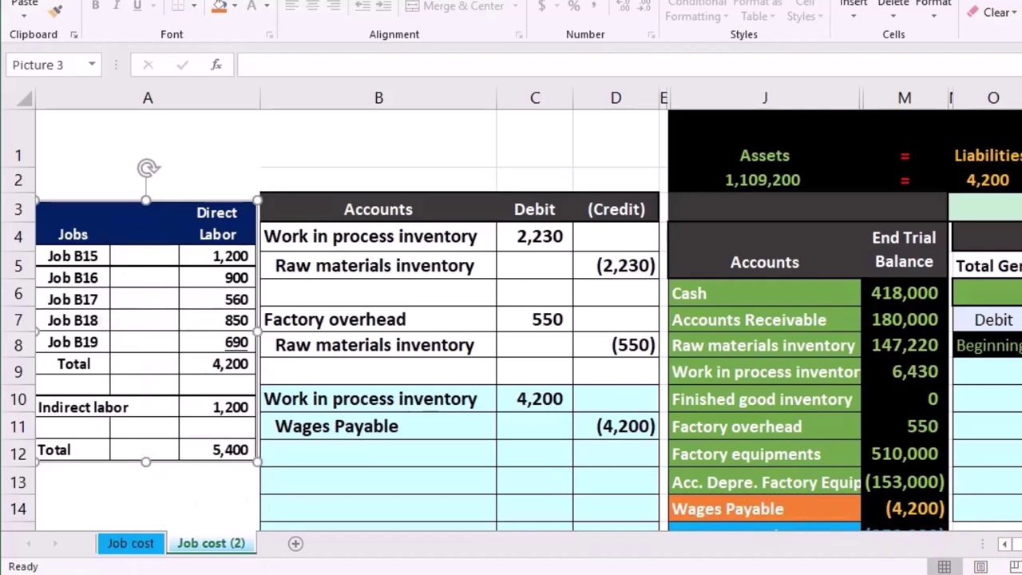
# Paste the direct labor table picture below the Job B16 record in the job cost record area.
pyautogui.click(999, 549)
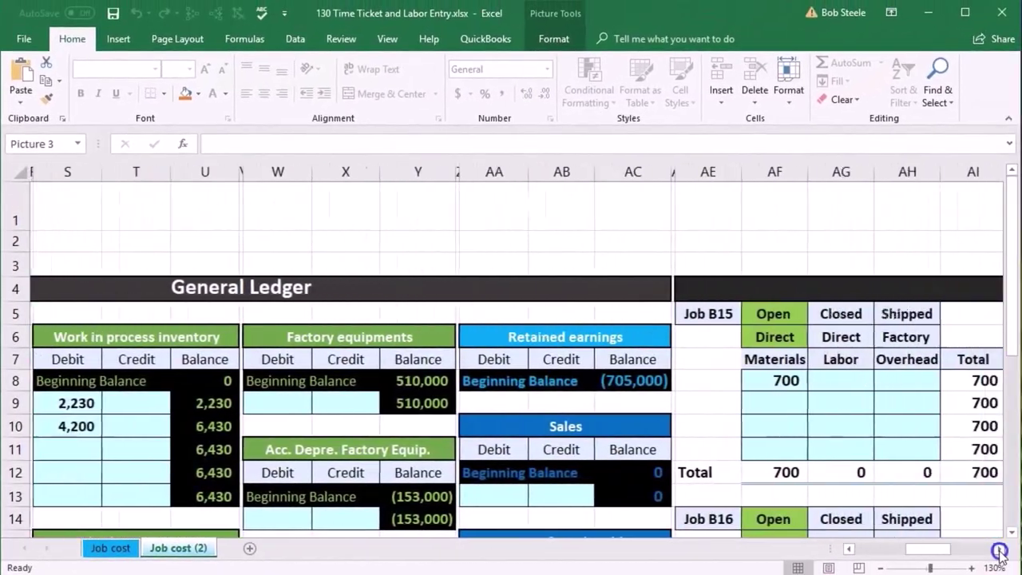
pyautogui.moveTo(999, 549); pyautogui.dragTo(1000, 549)
pyautogui.scroll(-3, 953, 526)
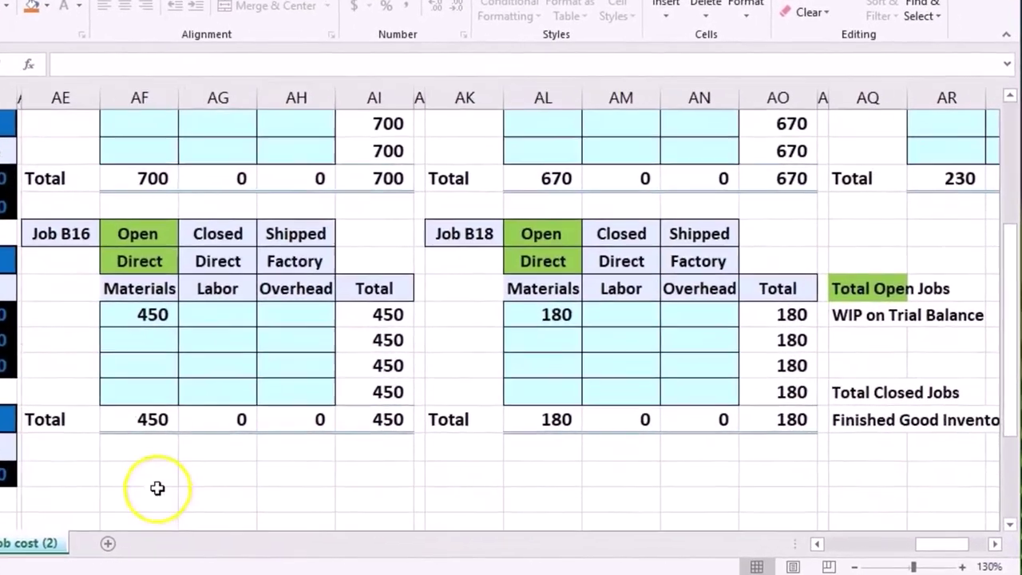
pyautogui.rightClick(157, 487)
pyautogui.click(239, 161)
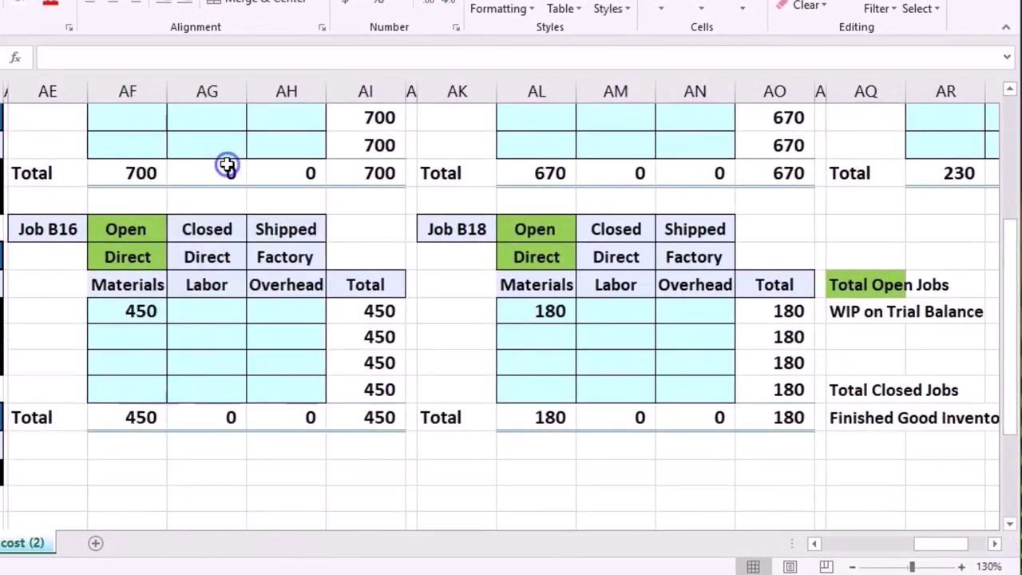
pyautogui.scroll(-2, 255, 231)
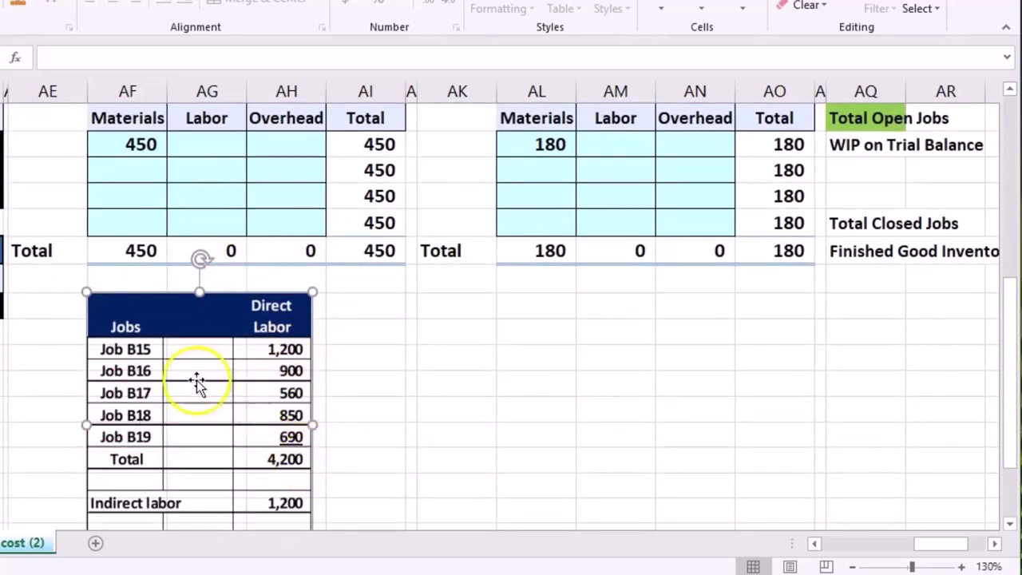
# Enter 1200 as direct labor for Job B15 in cell AG9 of the job cost record.
pyautogui.scroll(4, 177, 358)
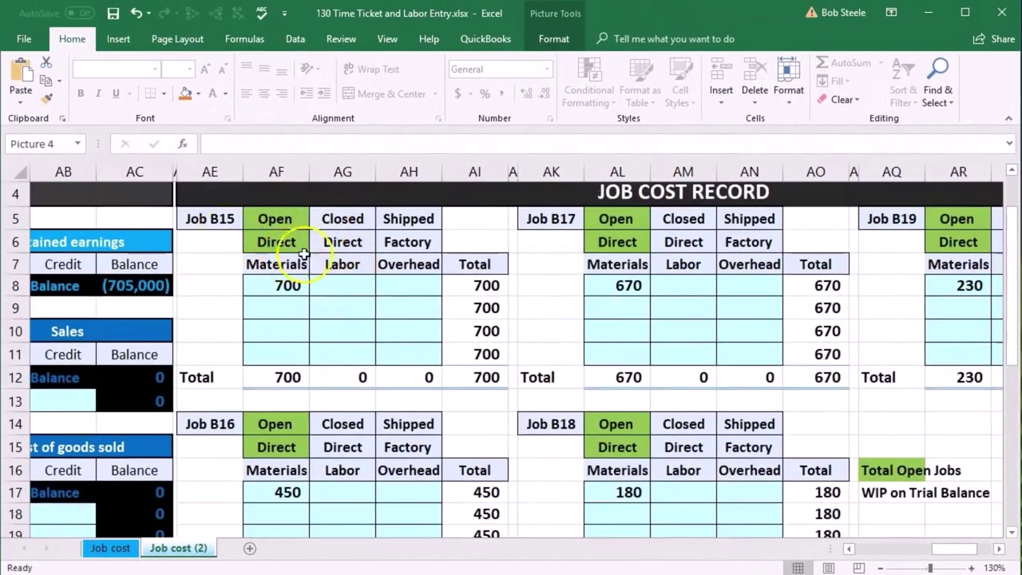
pyautogui.click(346, 310)
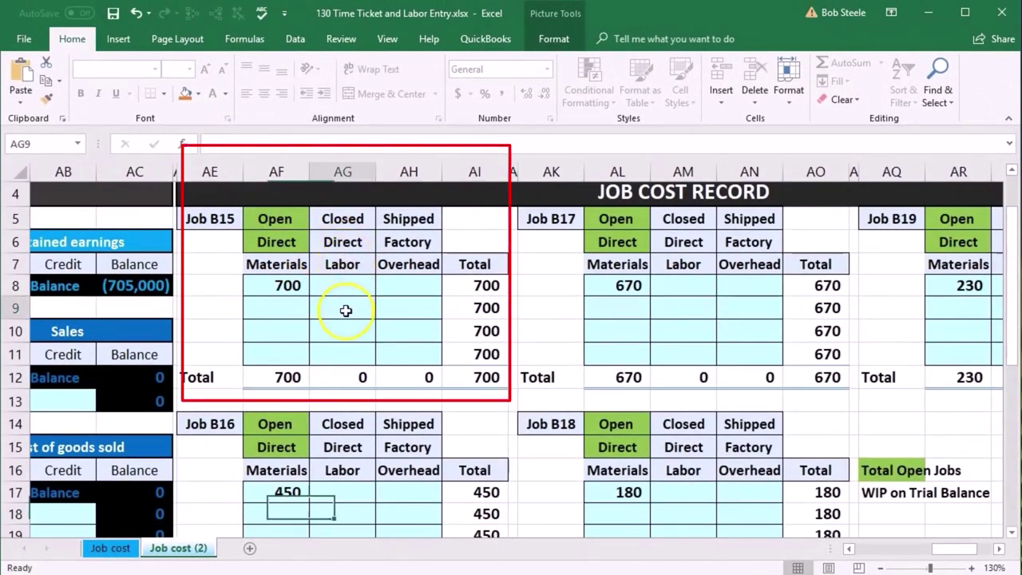
pyautogui.write('1200')
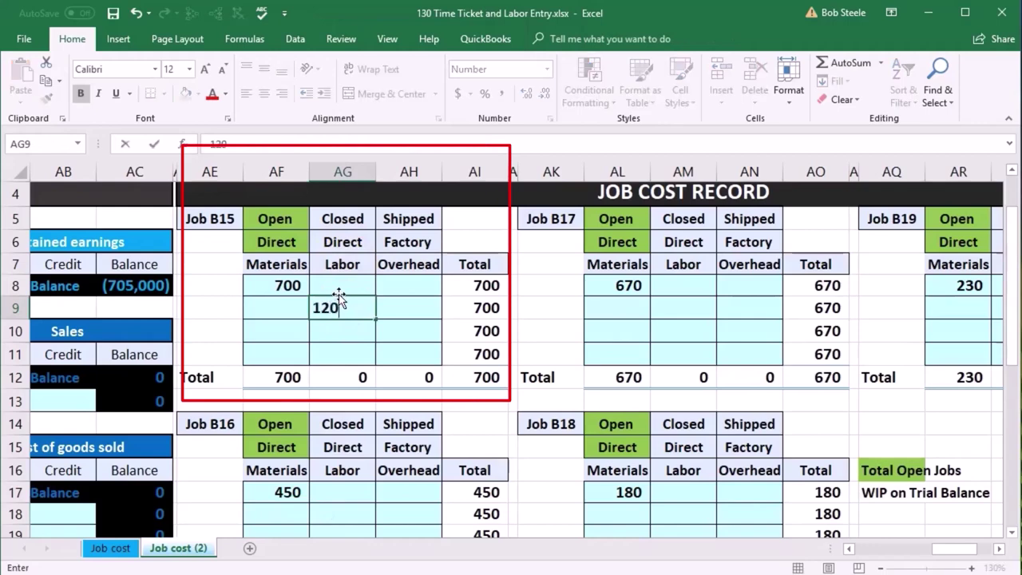
pyautogui.press('Return')
# Enter 900 as direct labor for Job B16 in cell AG18 of the job cost record.
pyautogui.scroll(-2, 339, 293)
pyautogui.scroll(-1, 339, 293)
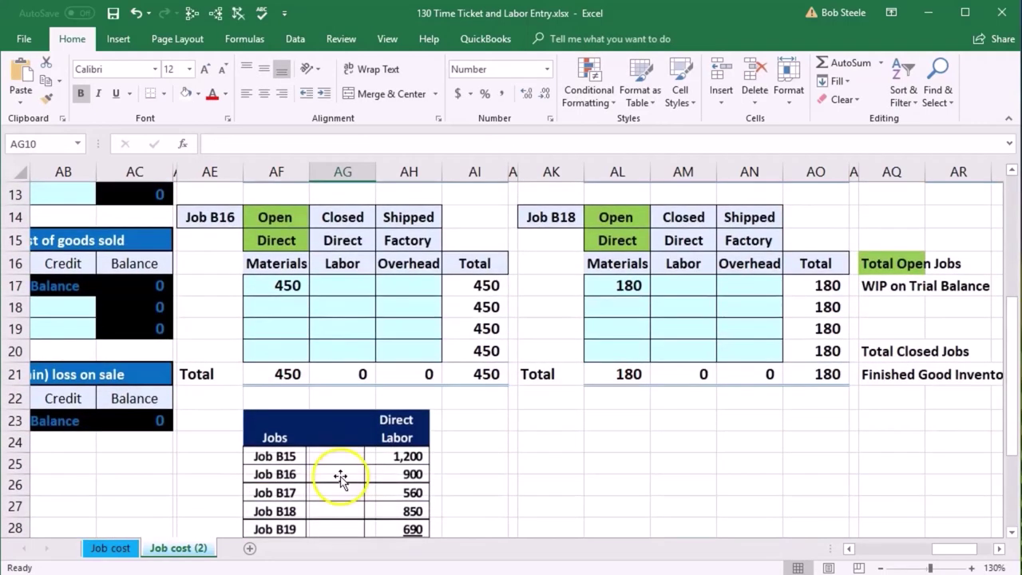
pyautogui.scroll(1, 414, 477)
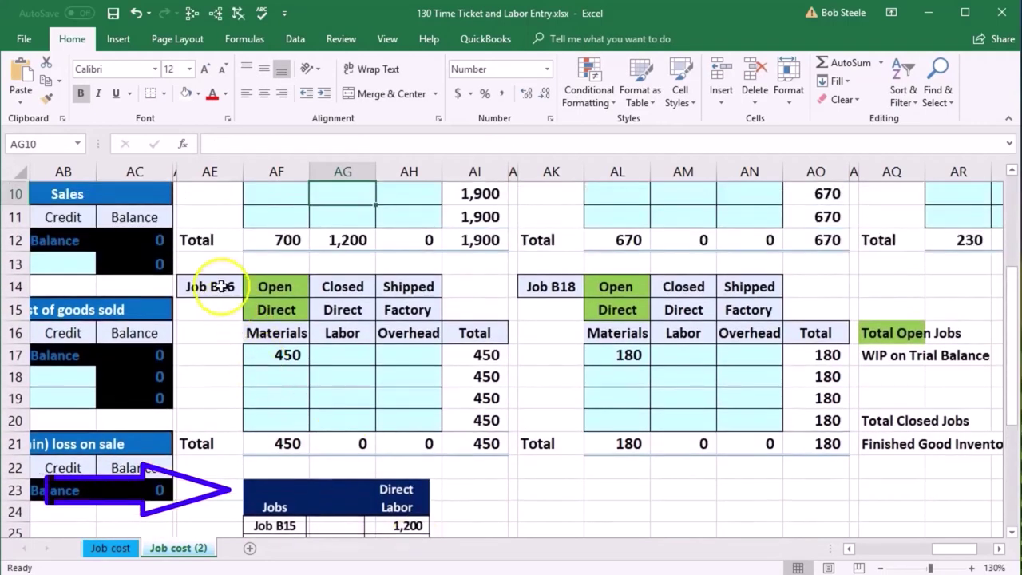
pyautogui.click(354, 369)
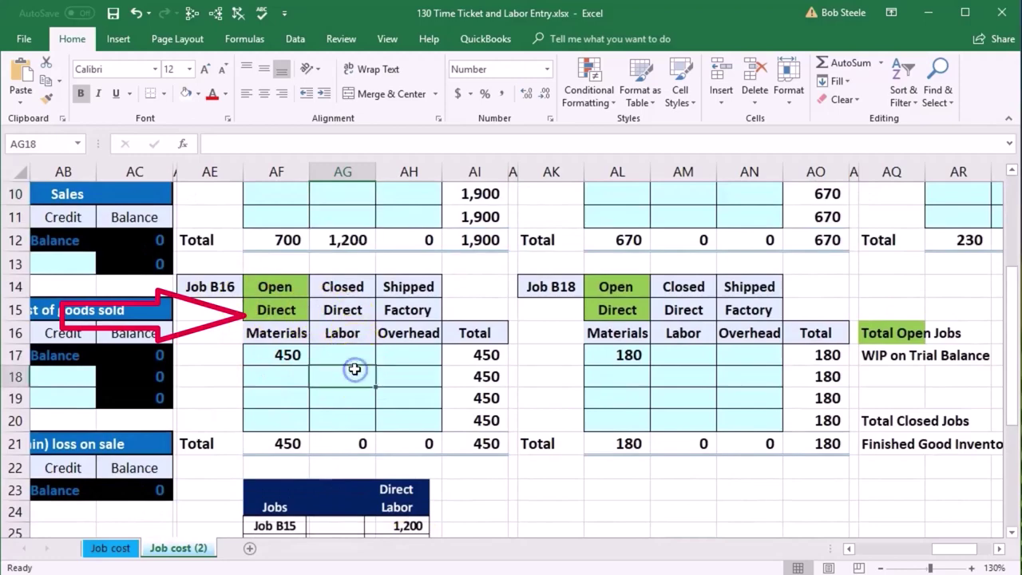
pyautogui.write('900')
pyautogui.press('Return')
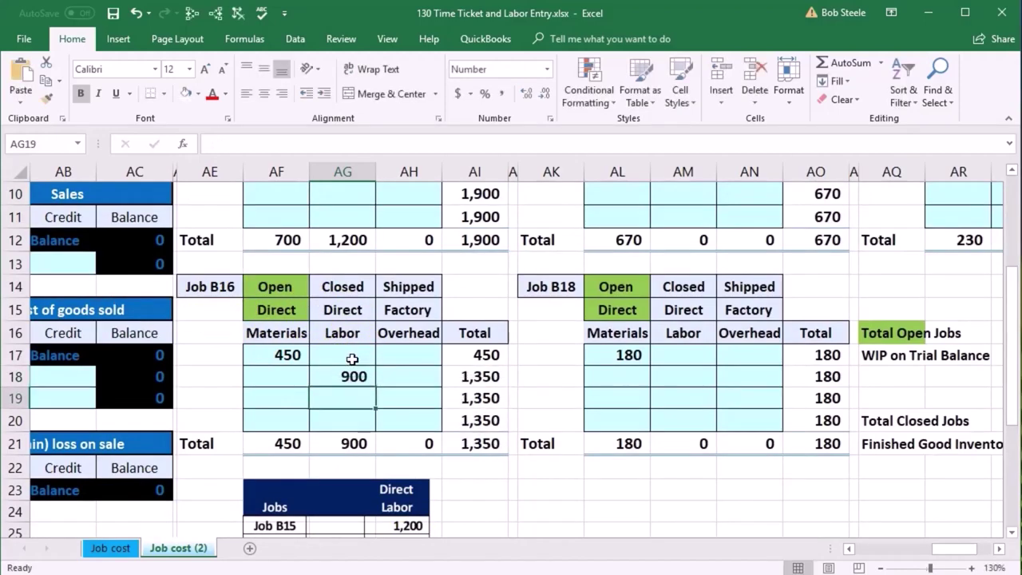
# Enter 560 as direct labor for Job B17 in cell AM9 of the job cost record.
pyautogui.scroll(-1, 342, 383)
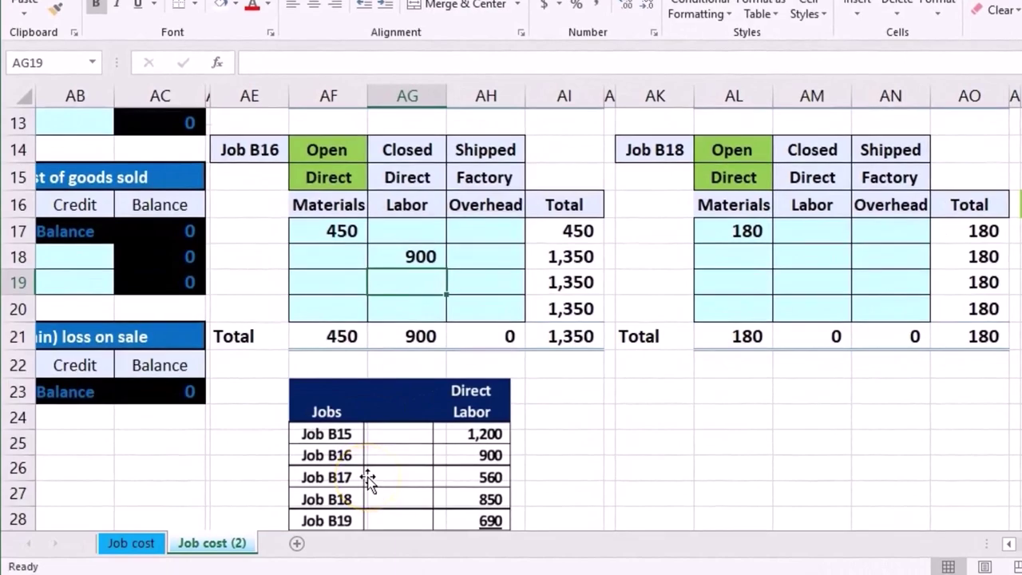
pyautogui.scroll(3, 874, 436)
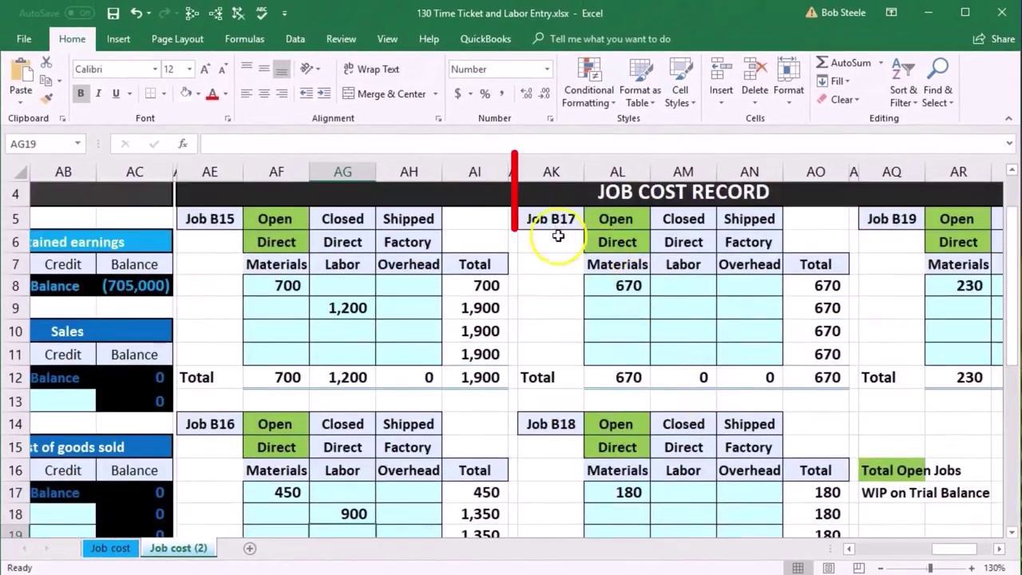
pyautogui.click(669, 309)
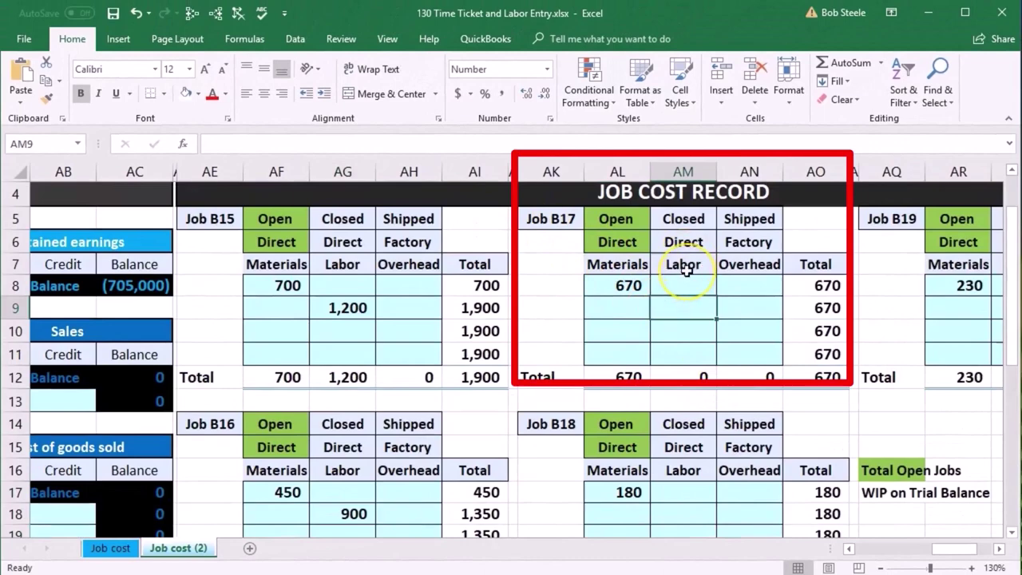
pyautogui.write('560')
pyautogui.press('Return')
# Enter 850 as direct labor for Job B18 in cell AM18 of the job cost record.
pyautogui.scroll(-3, 677, 287)
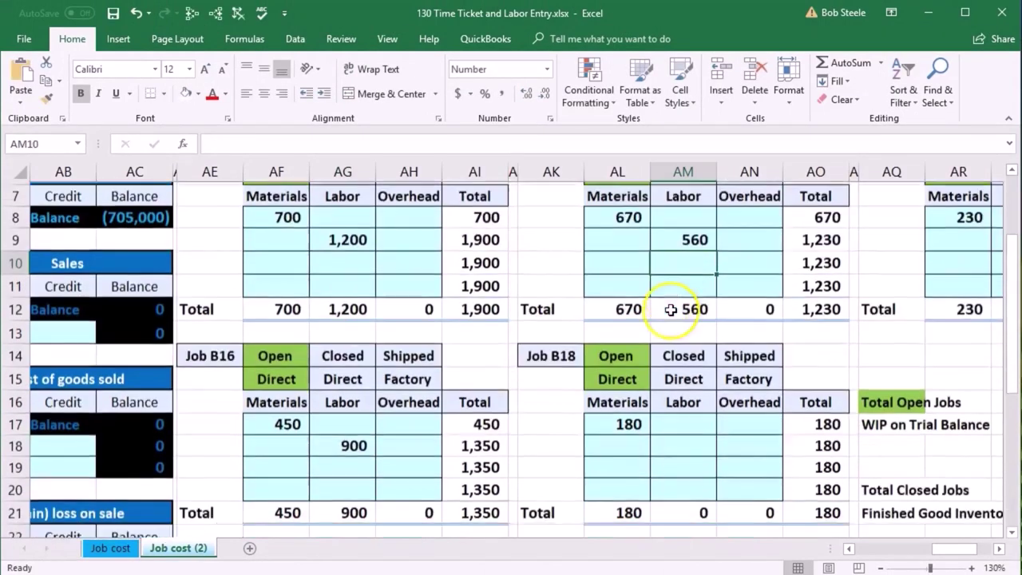
pyautogui.scroll(-2, 656, 344)
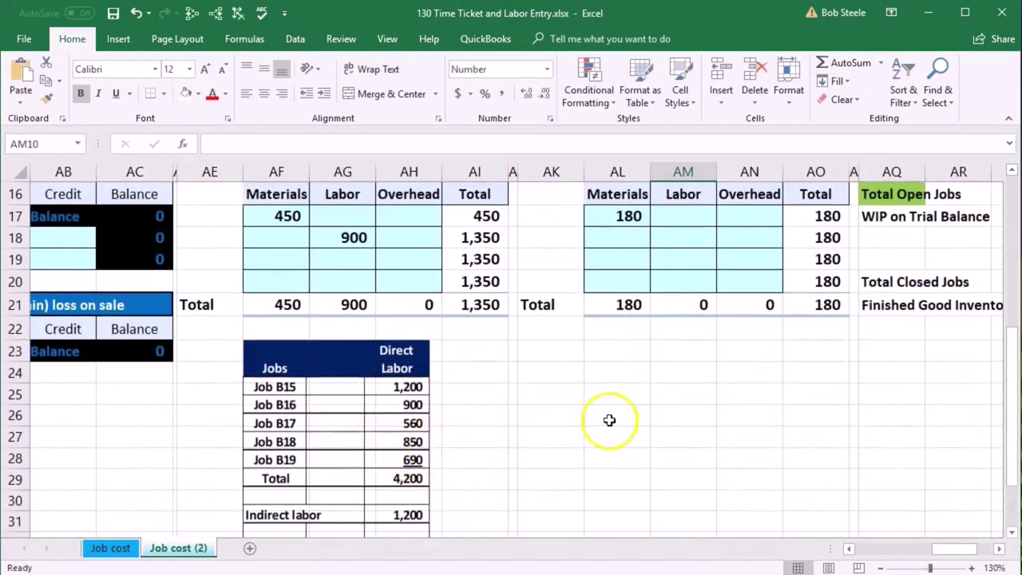
pyautogui.scroll(2, 609, 420)
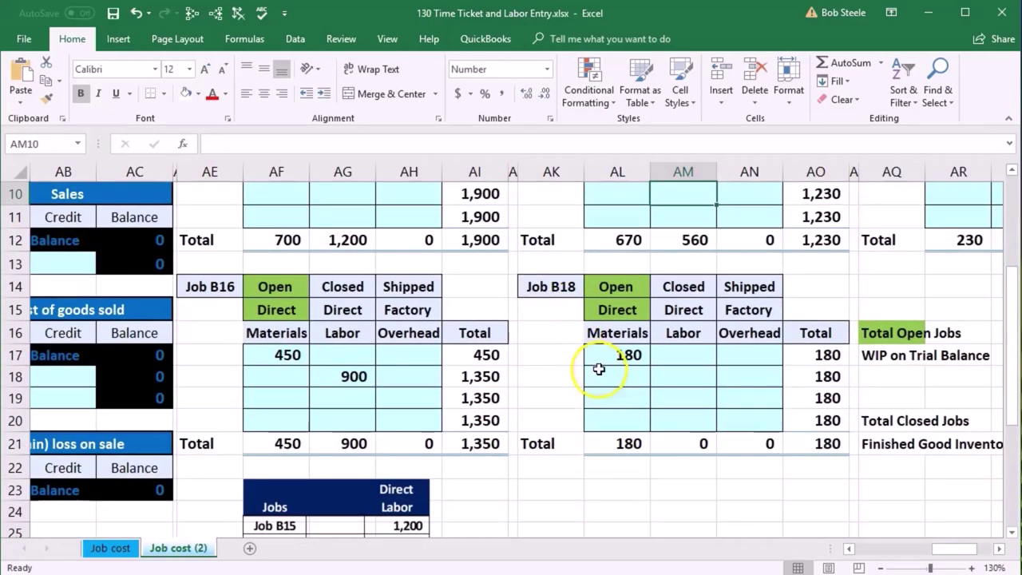
pyautogui.click(696, 377)
pyautogui.write('850')
pyautogui.press('Return')
# Enter 690 as direct labor for Job B19 in cell AS9 and go to the record's Total column.
pyautogui.scroll(-2, 696, 377)
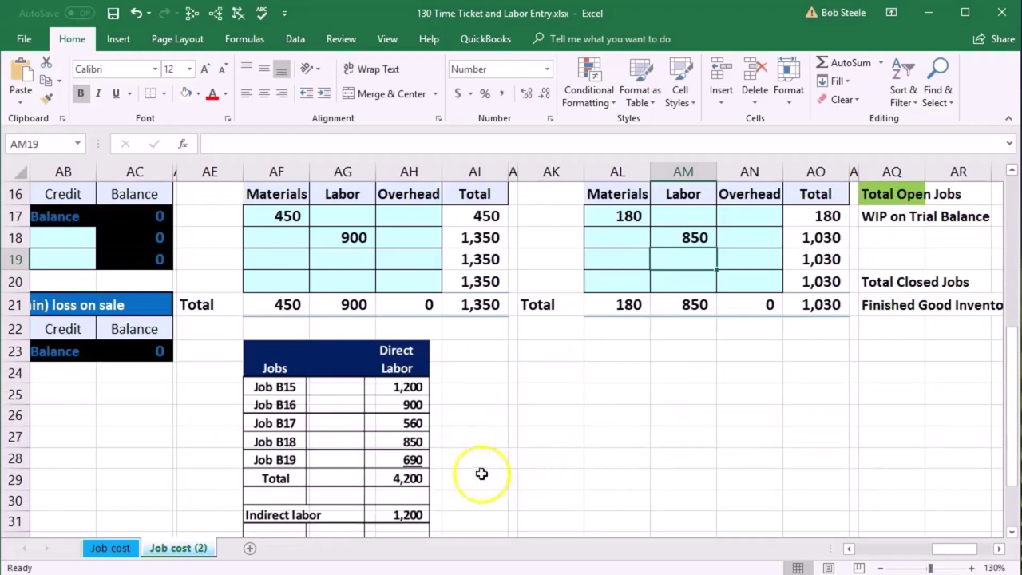
pyautogui.scroll(3, 623, 446)
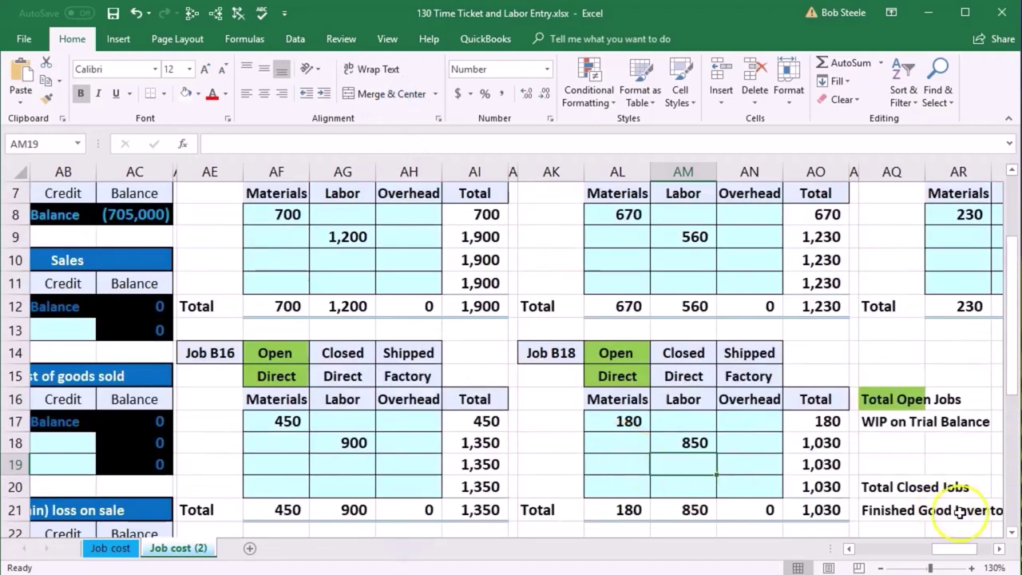
pyautogui.click(999, 548)
pyautogui.scroll(1, 931, 352)
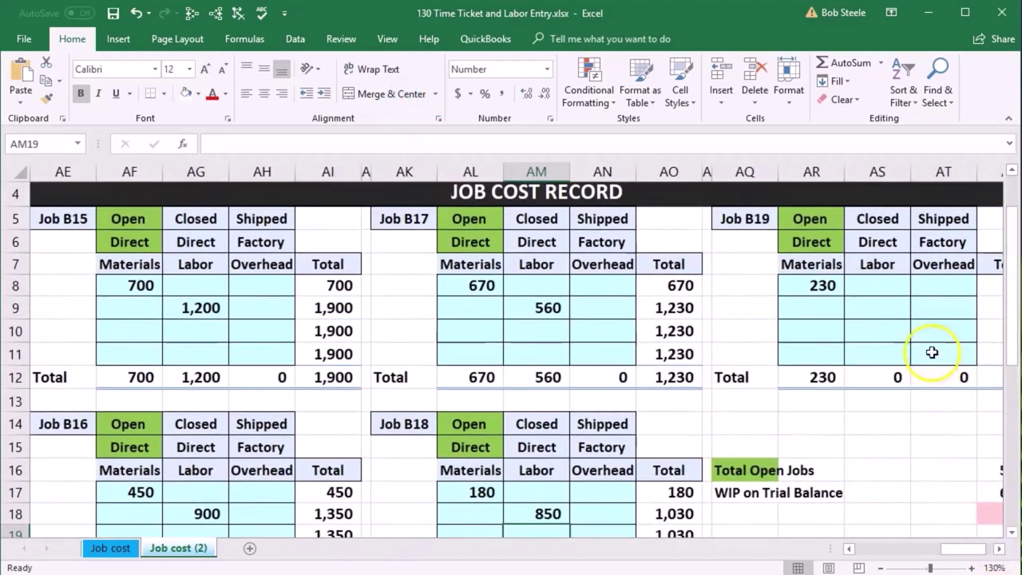
pyautogui.click(889, 310)
pyautogui.write('69')
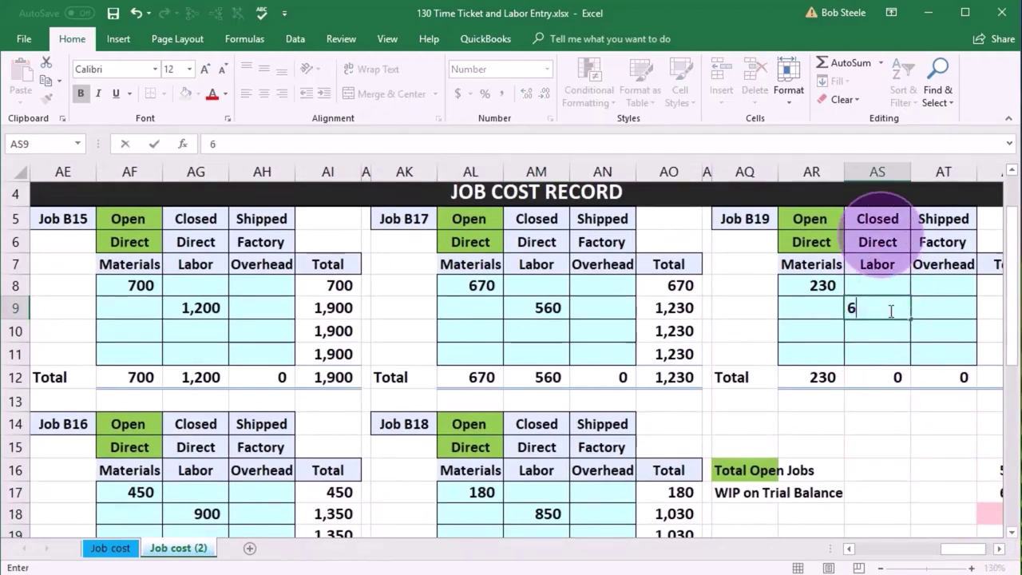
pyautogui.write('0')
pyautogui.press('Return')
pyautogui.press('Right')
pyautogui.press('Right')
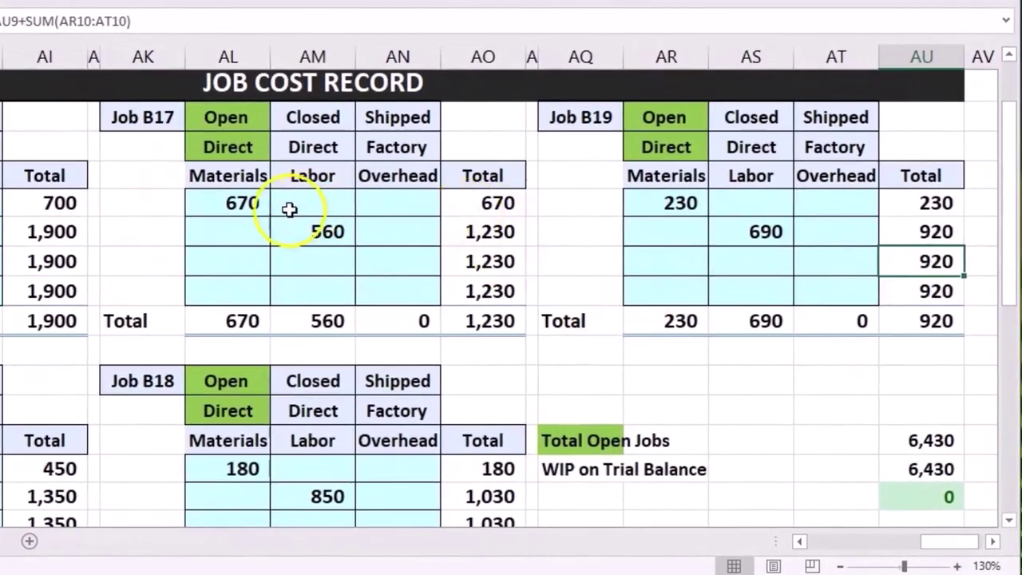
# Select Job B17's materials and labor entries together to check their sum against the job total.
pyautogui.click(258, 205)
pyautogui.click(294, 230)
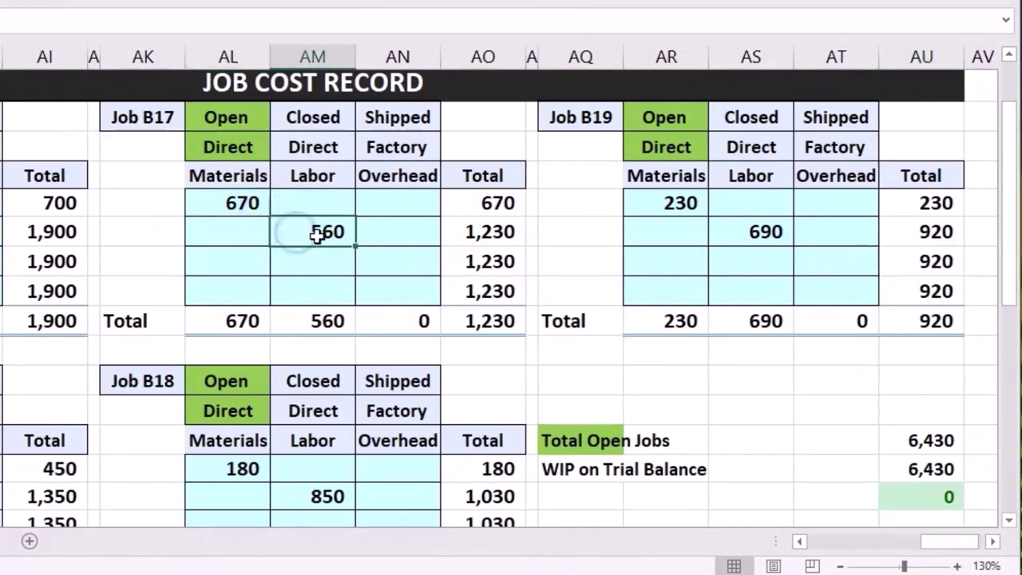
pyautogui.moveTo(258, 205); pyautogui.dragTo(285, 235)
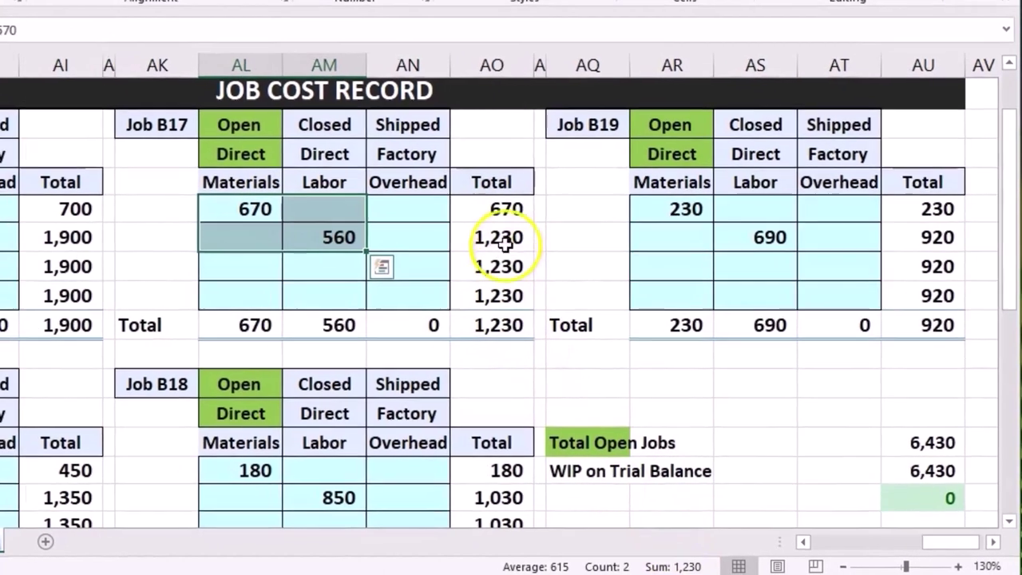
# Inspect the formulas in Job B17's first running total, direct labor total and overall total.
pyautogui.doubleClick(496, 203)
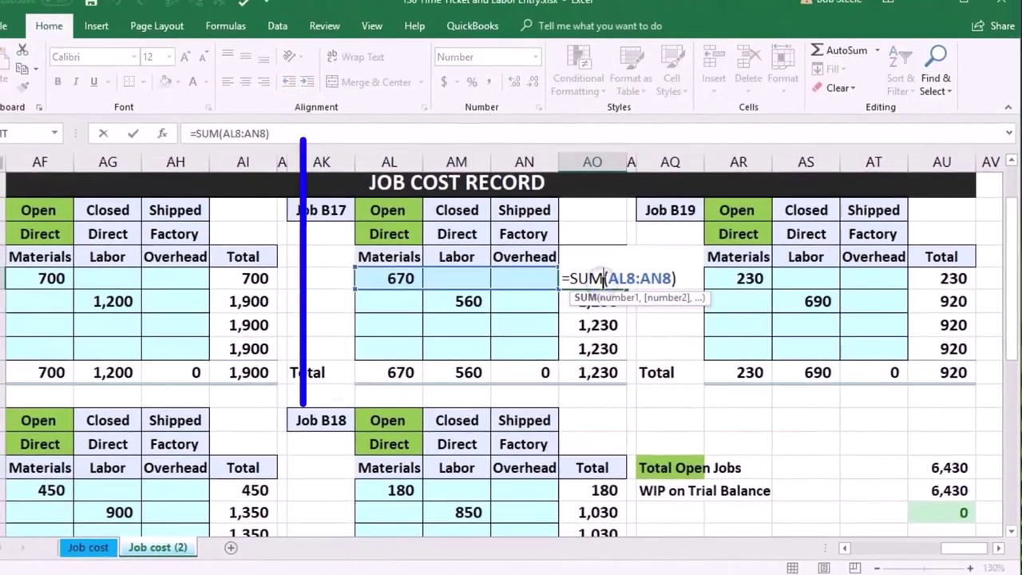
pyautogui.press('Escape')
pyautogui.doubleClick(478, 372)
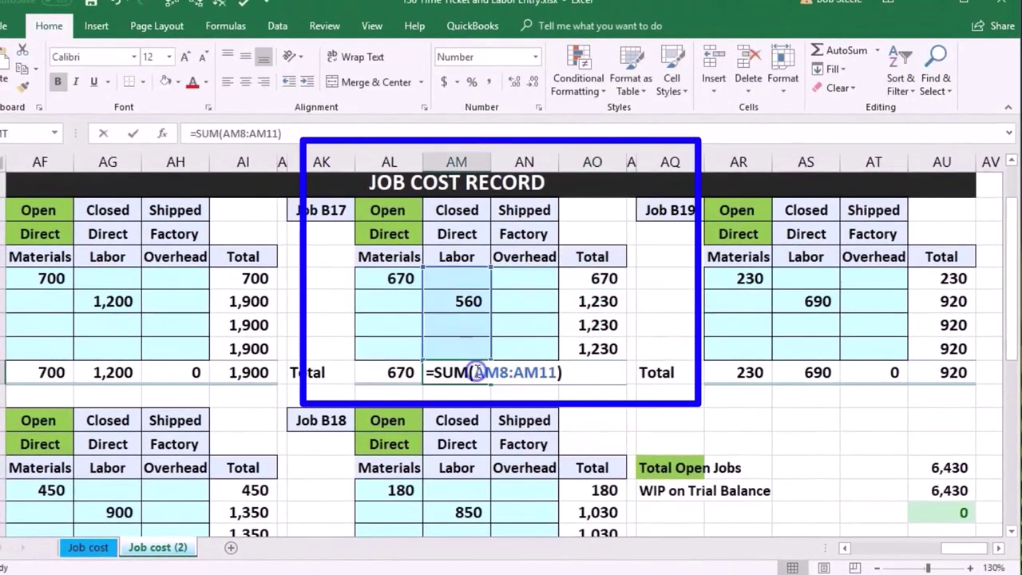
pyautogui.press('Return')
pyautogui.click(581, 373)
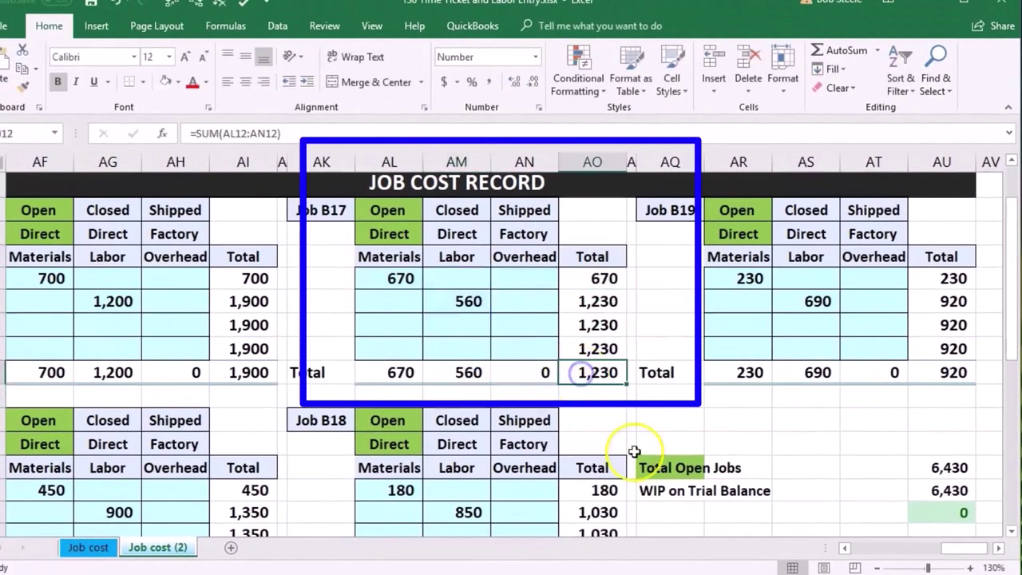
pyautogui.click(631, 448)
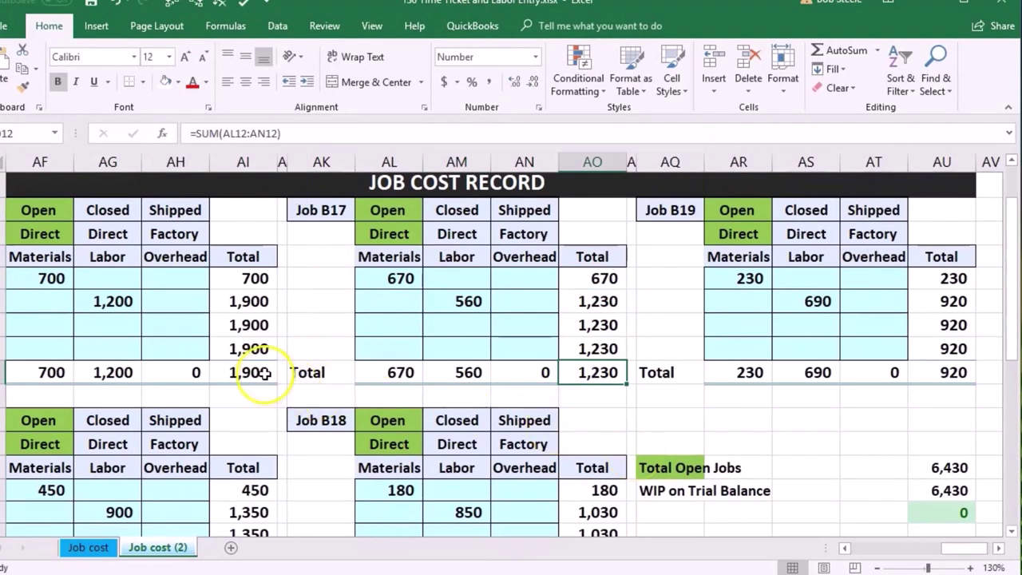
# Inspect the Total Open Jobs formula in AU16 and trace its precedents to the individual job totals.
pyautogui.doubleClick(926, 461)
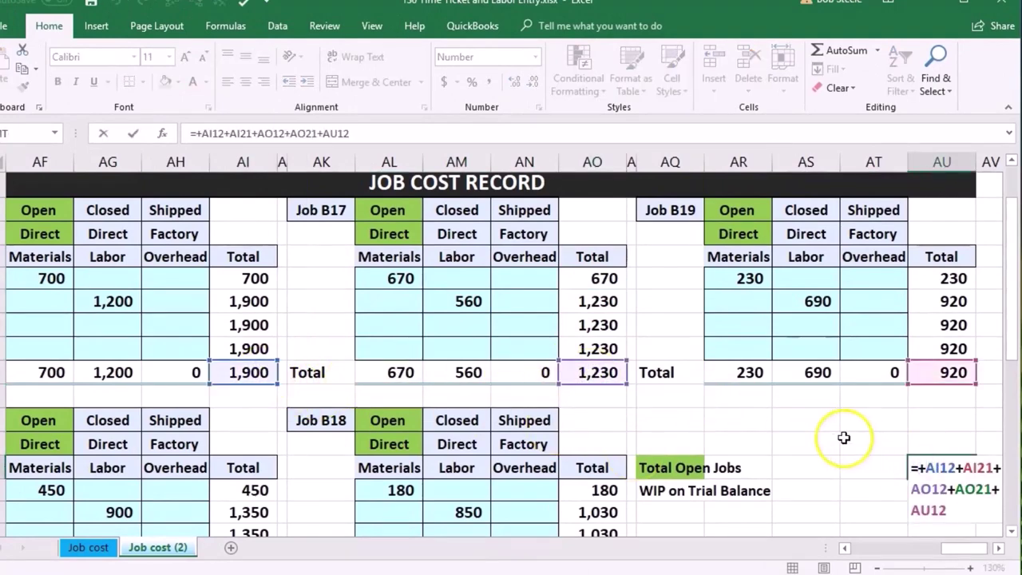
pyautogui.scroll(-1, 838, 437)
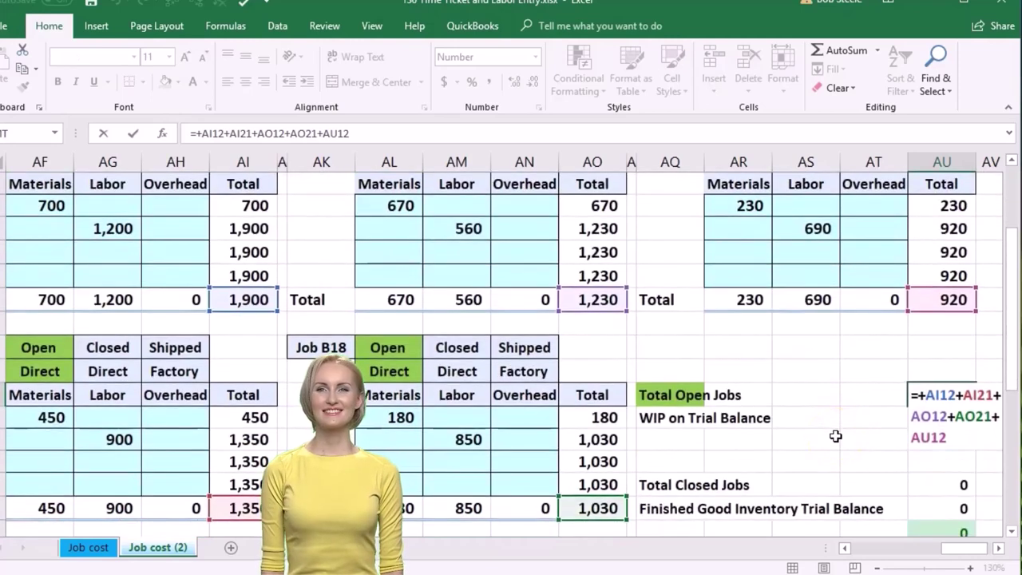
pyautogui.press('Return')
pyautogui.click(926, 394)
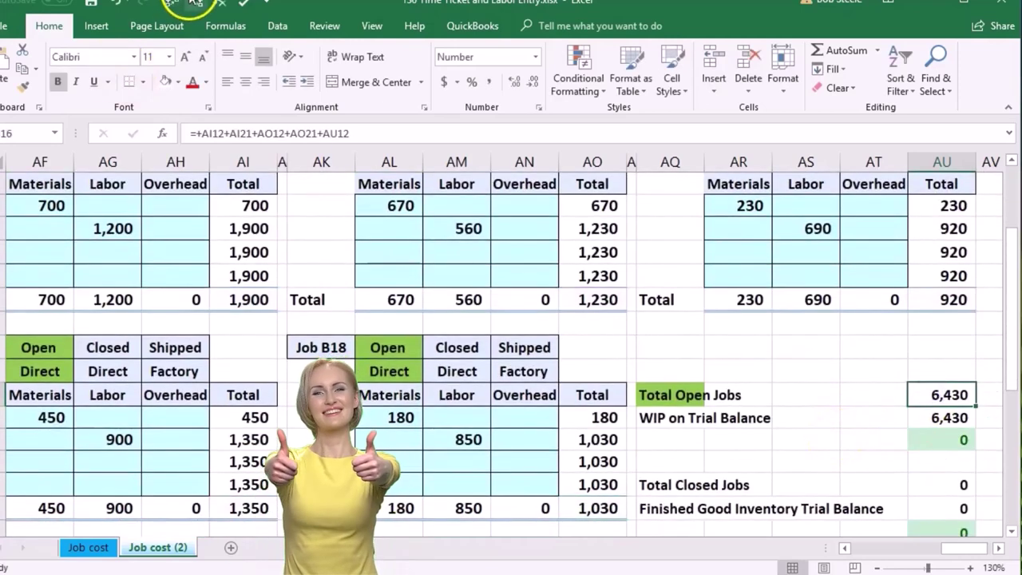
pyautogui.click(171, 7)
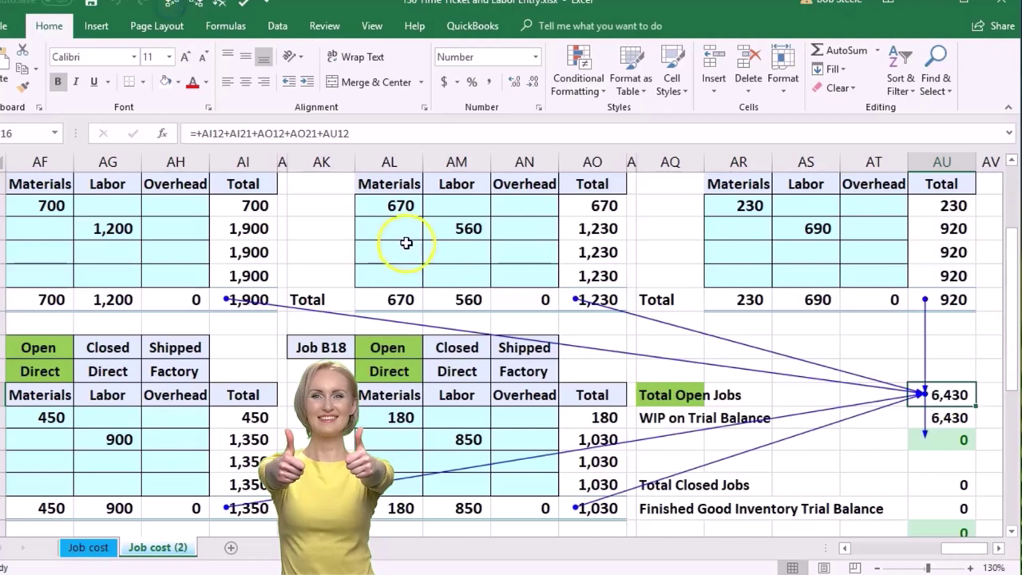
pyautogui.scroll(-3, 407, 243)
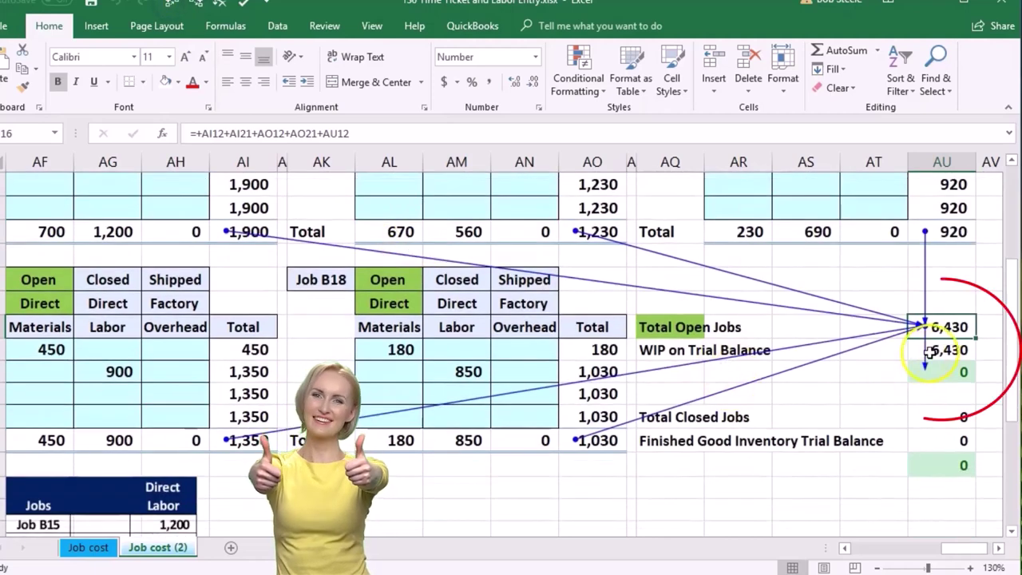
# Clear the tracer arrows and trace the precedent of WIP on Trial Balance in AU17 back to the trial balance.
pyautogui.click(933, 351)
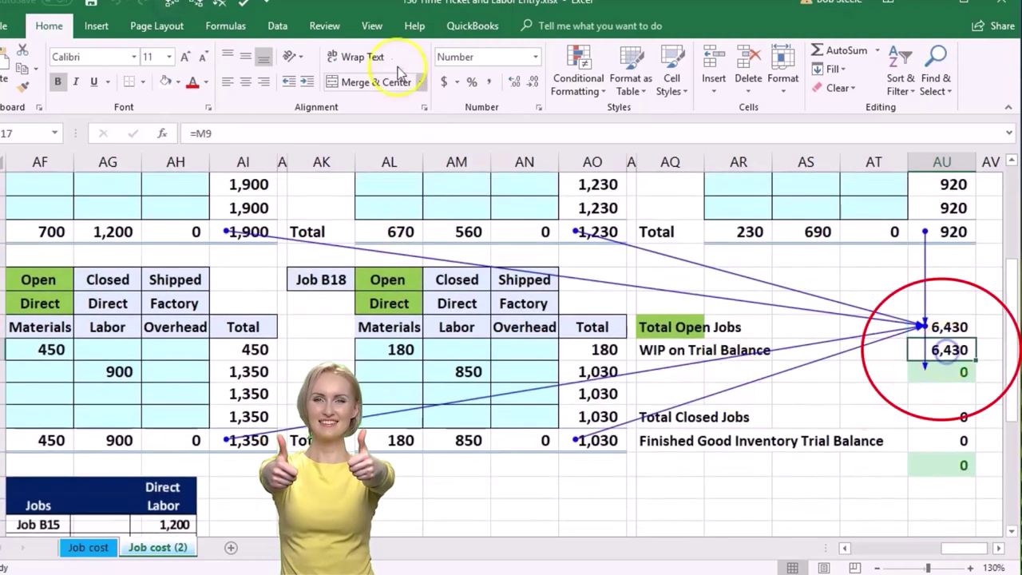
pyautogui.click(223, 5)
pyautogui.click(177, 6)
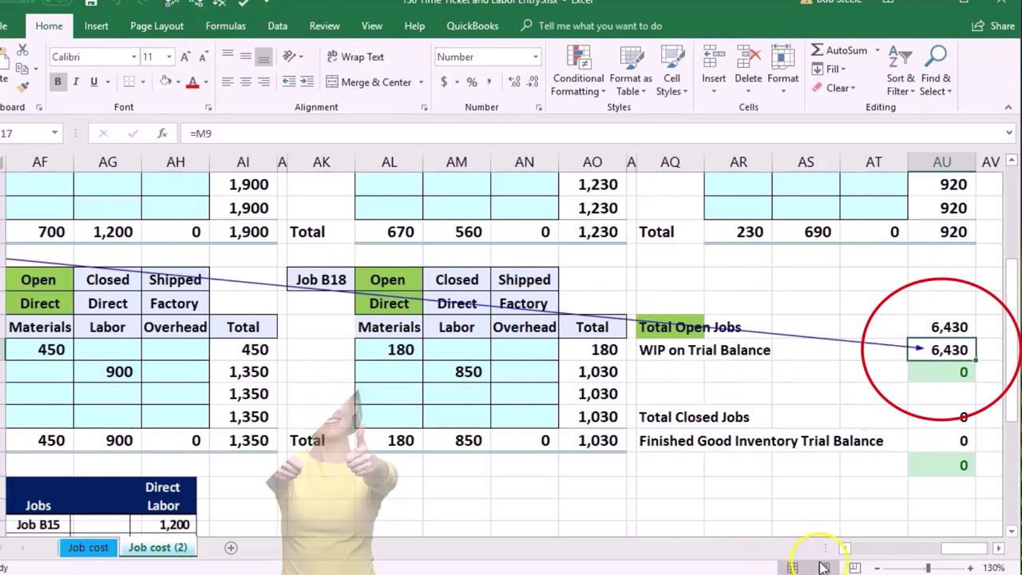
pyautogui.click(844, 549)
pyautogui.moveTo(846, 549); pyautogui.dragTo(846, 549)
pyautogui.scroll(2, 230, 483)
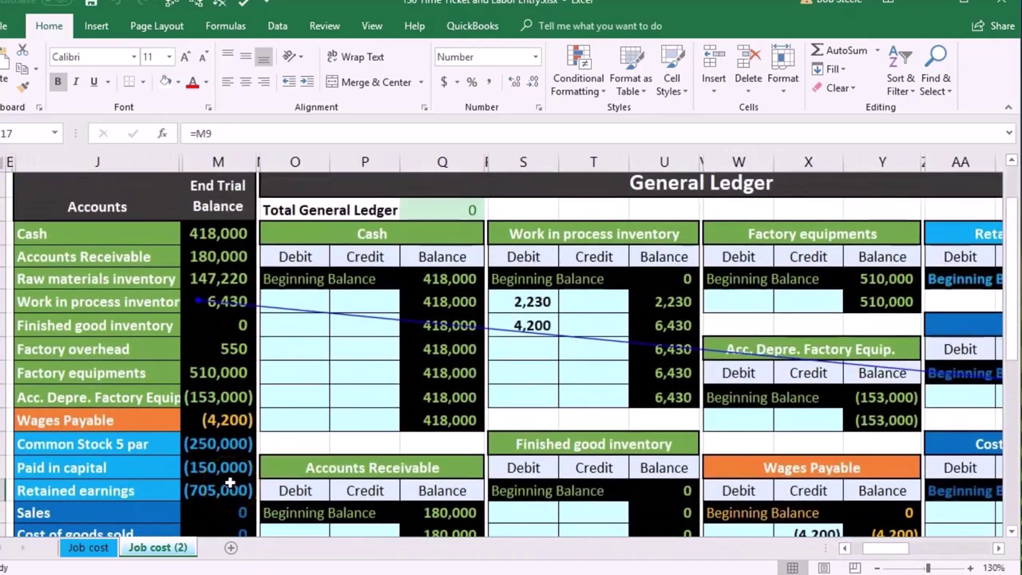
# Compare the Work in process inventory balance formula on the trial balance with its ending ledger balance in U13.
pyautogui.click(650, 395)
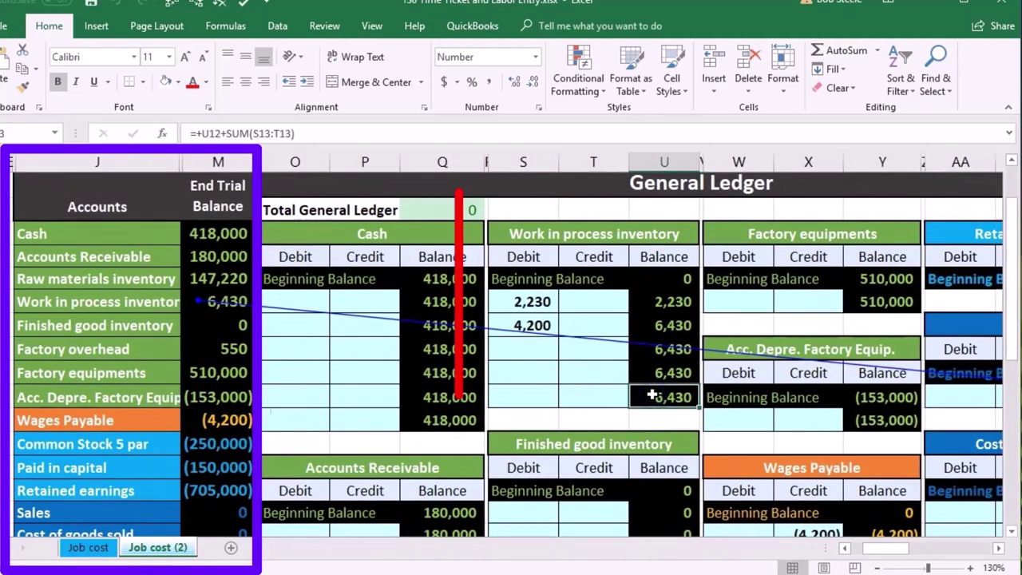
pyautogui.click(241, 297)
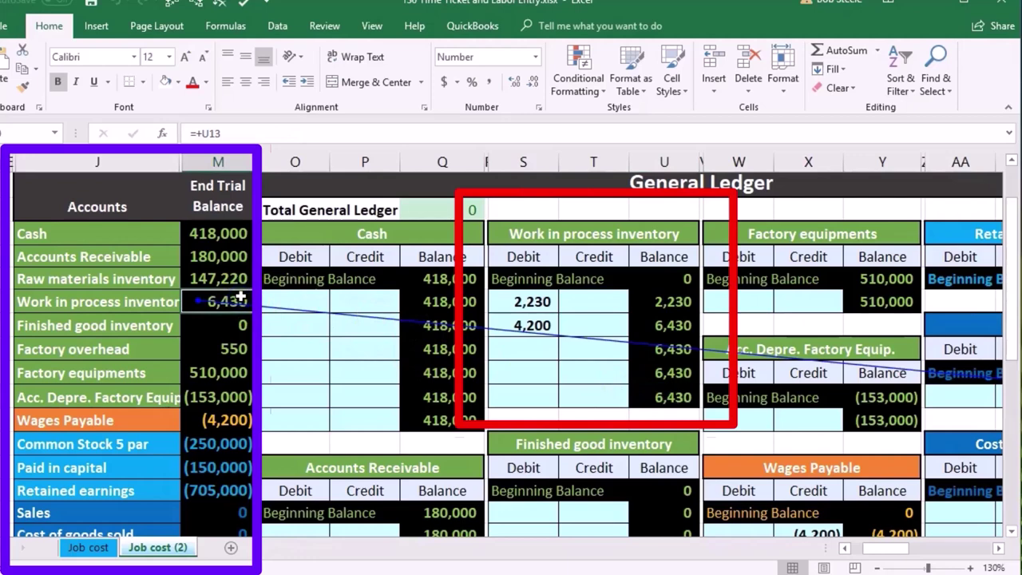
pyautogui.click(640, 396)
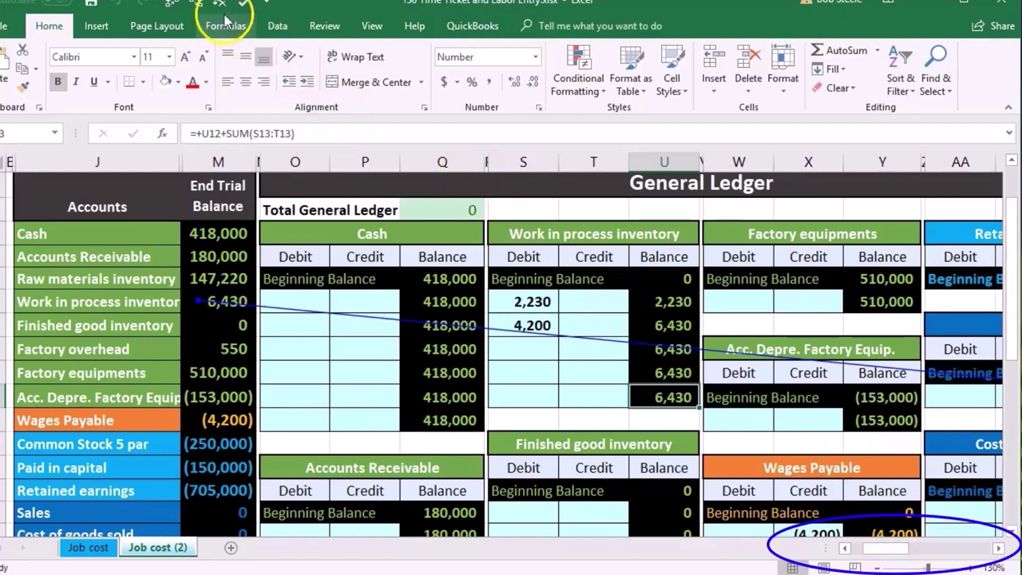
# Return to the journal entries and review the Work in process inventory debit in B10 and the Factory overhead account in J11.
pyautogui.click(843, 549)
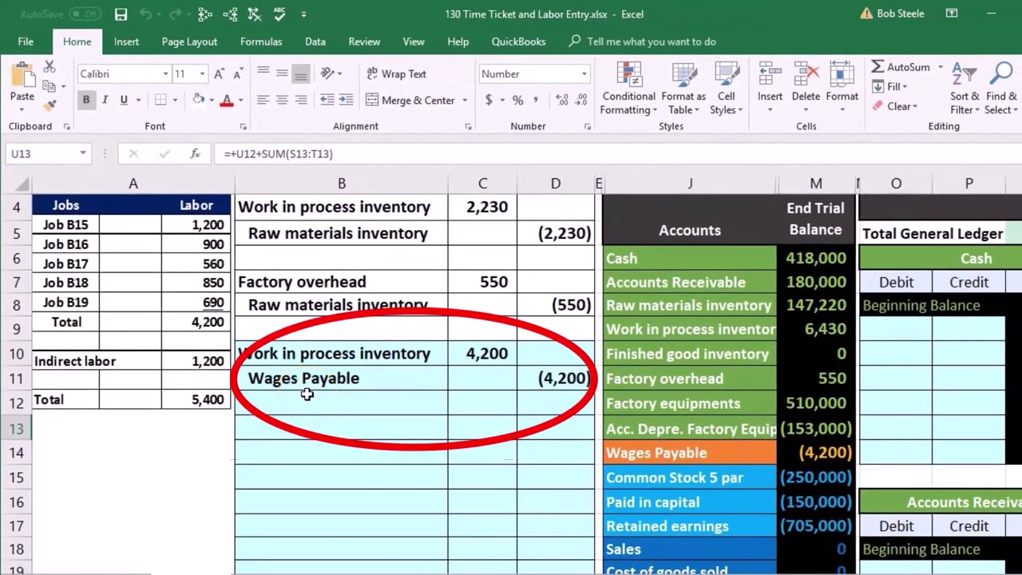
pyautogui.click(333, 352)
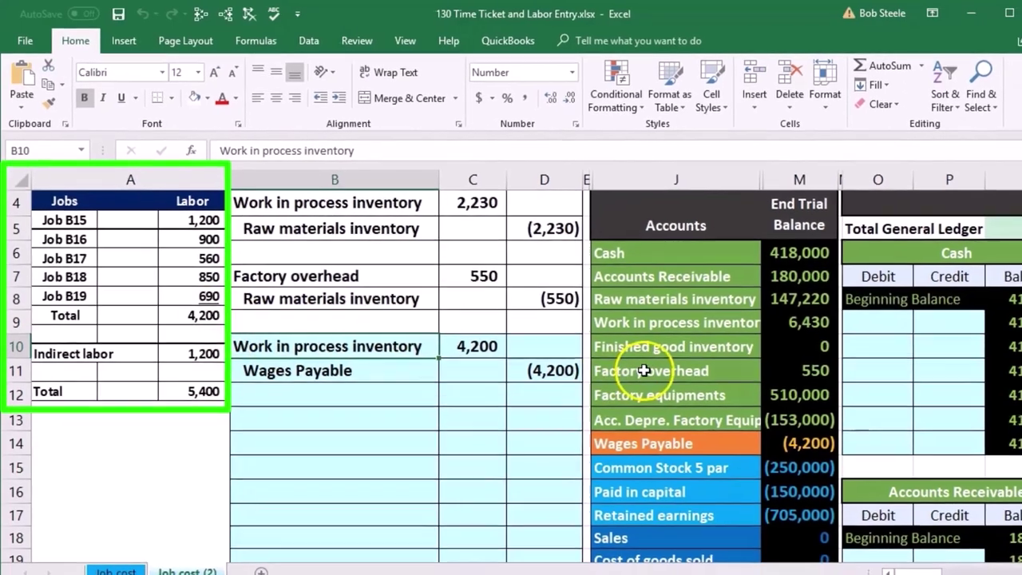
pyautogui.click(643, 371)
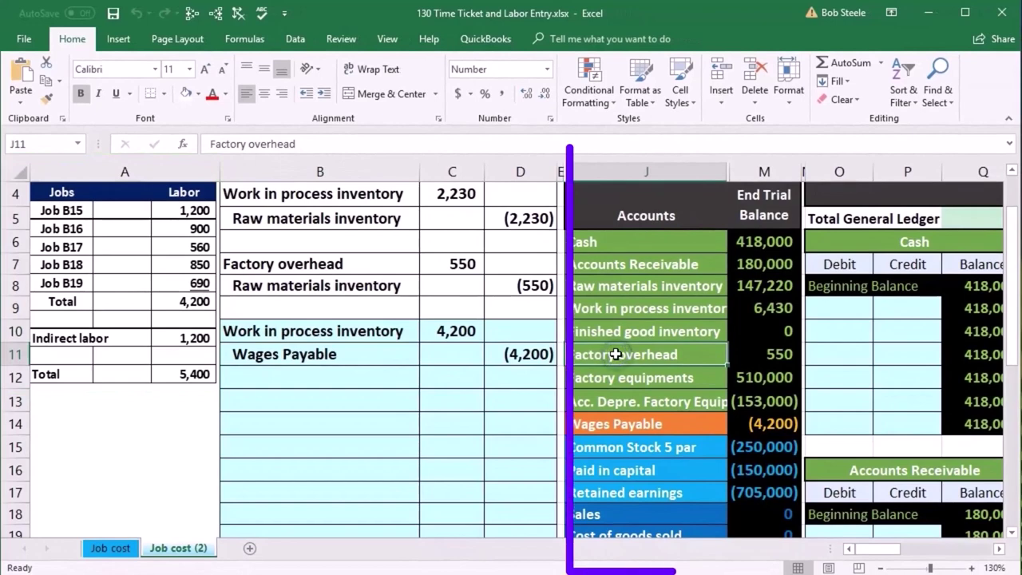
# Copy the Factory overhead account name from J11 and paste it as values into B13.
pyautogui.rightClick(615, 355)
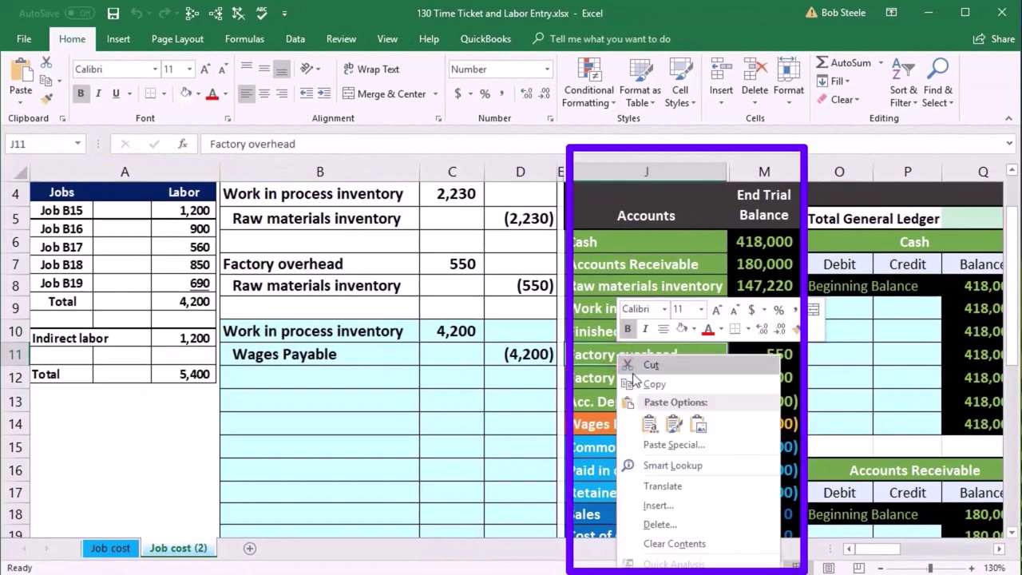
pyautogui.click(651, 384)
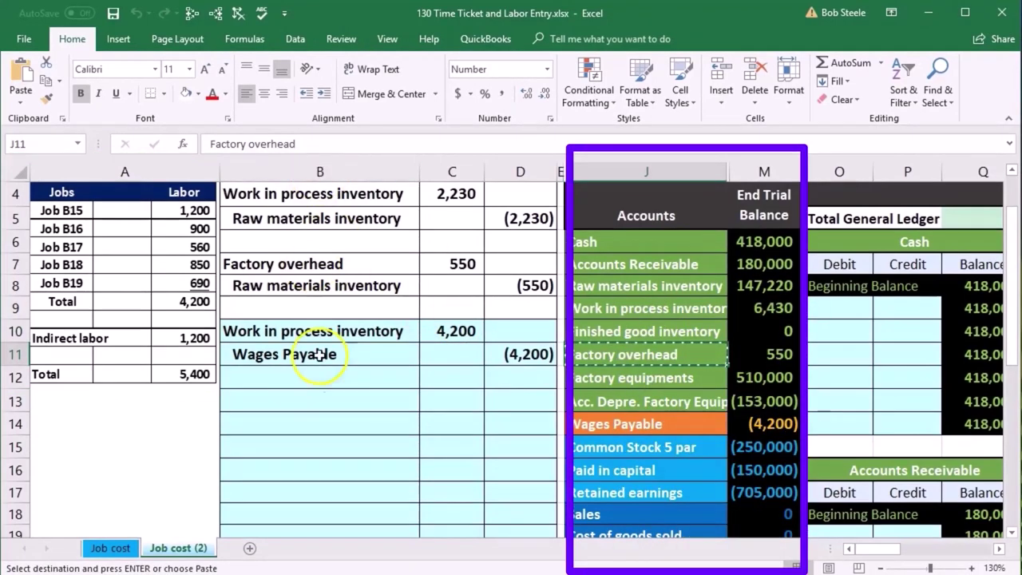
pyautogui.click(317, 401)
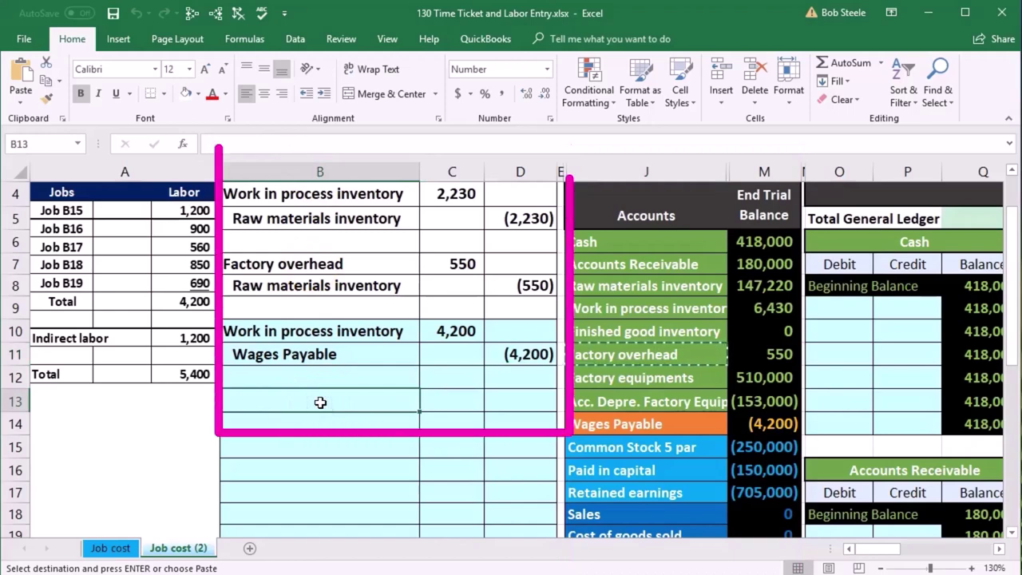
pyautogui.rightClick(319, 403)
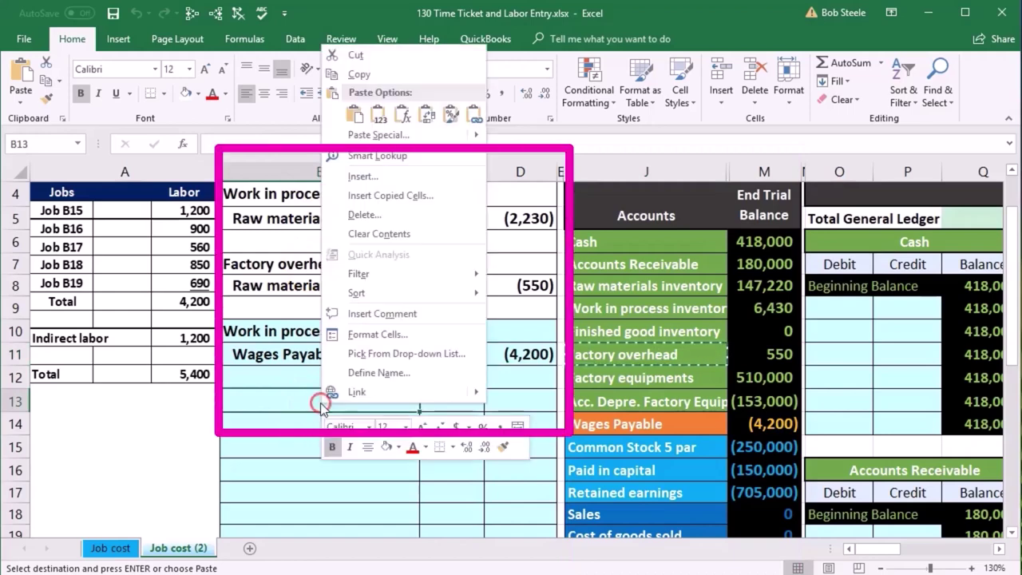
pyautogui.click(379, 115)
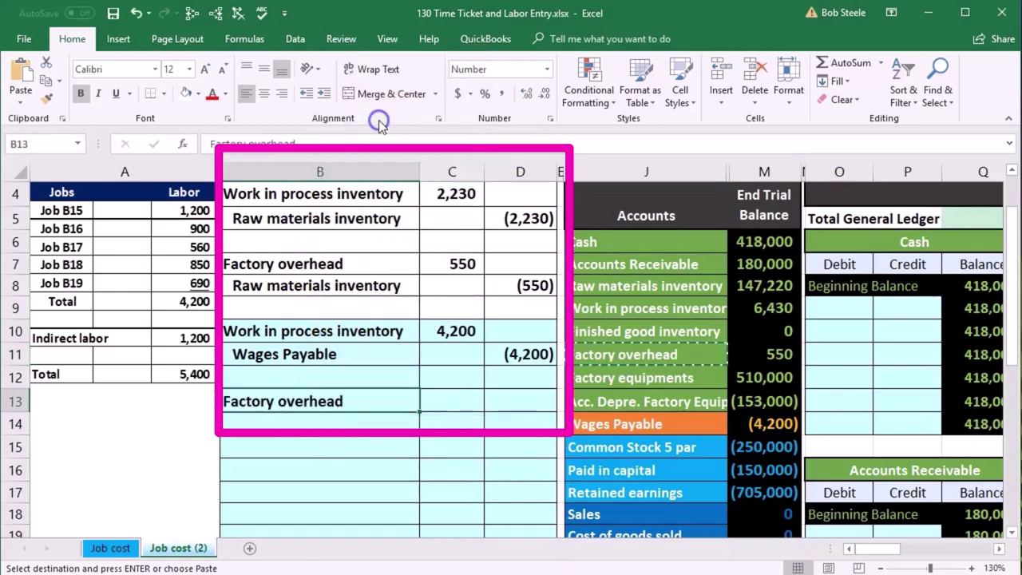
# Enter a 1200 debit for Factory overhead in C13 and its matching credit in D14 with the formula -C13.
pyautogui.click(451, 396)
pyautogui.write('1200')
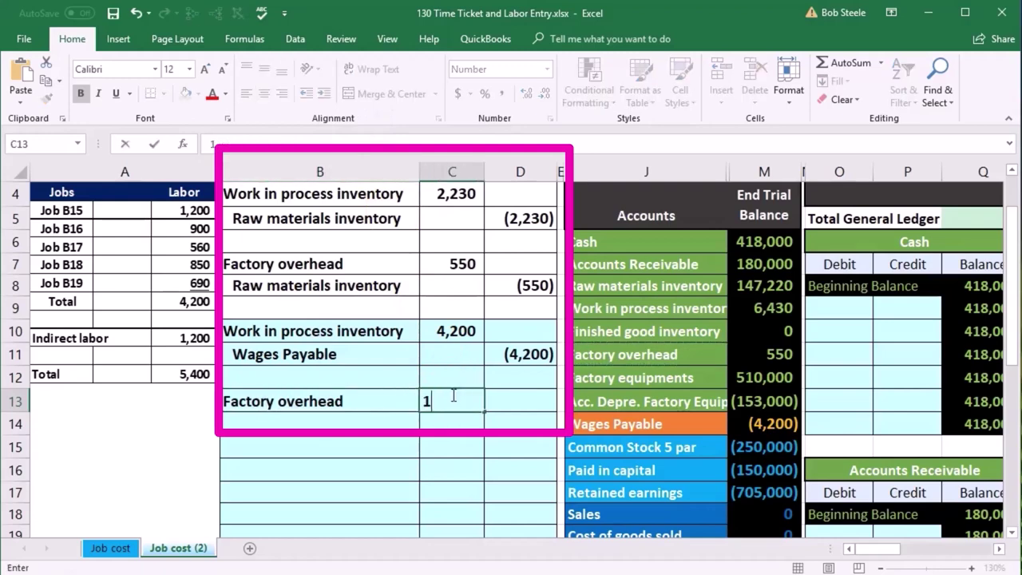
pyautogui.press('Return')
pyautogui.press('Right')
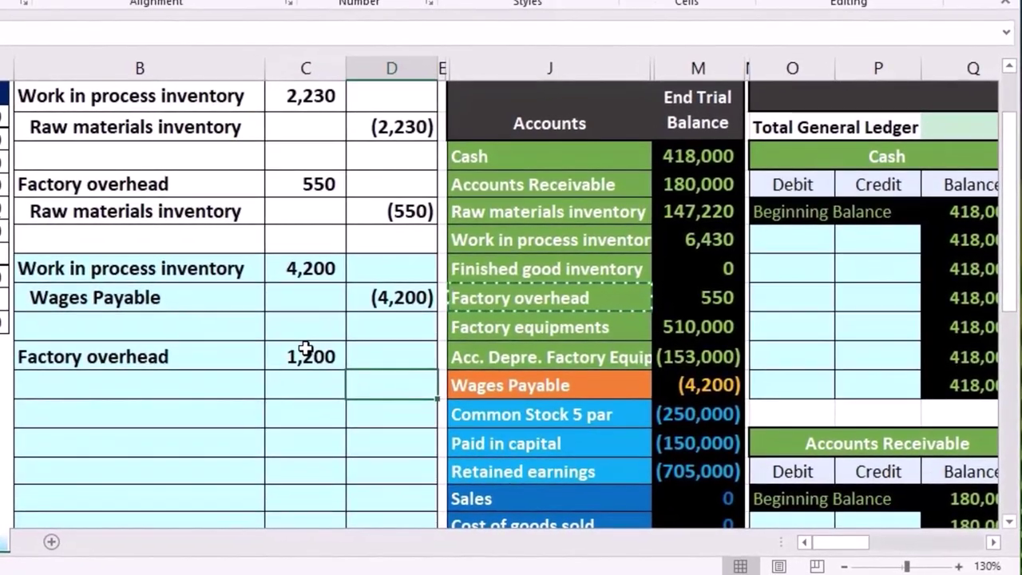
pyautogui.write('-')
pyautogui.press('Left')
pyautogui.press('Up')
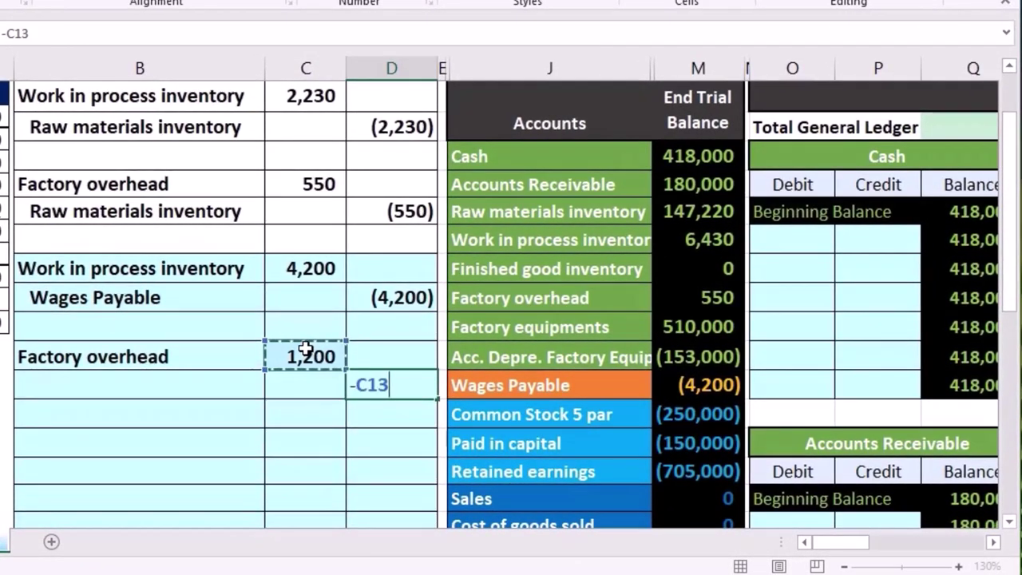
pyautogui.press('Return')
pyautogui.click(403, 386)
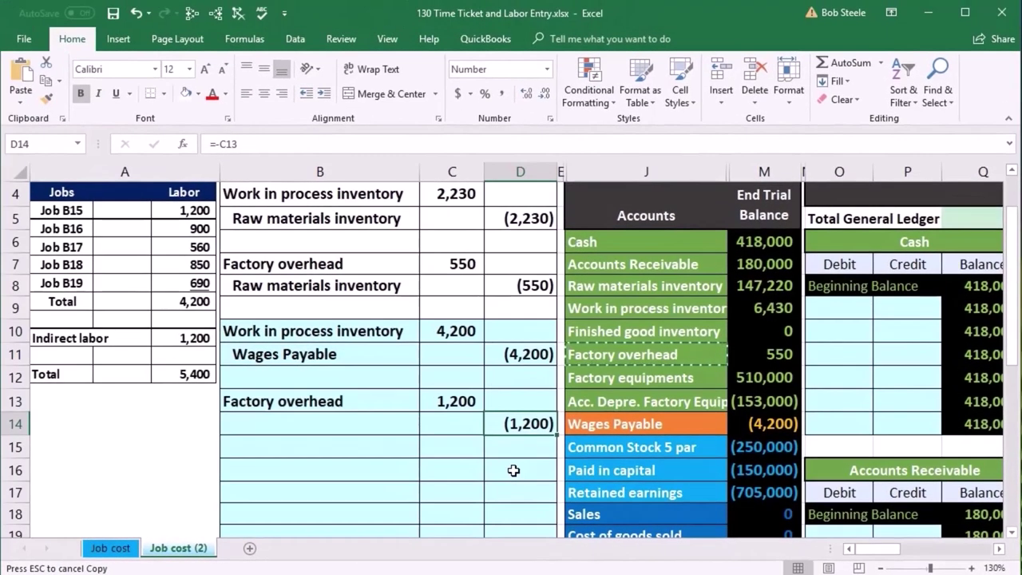
# Copy the Wages Payable account name from J14, paste it as values into B14 and indent it as the credit account.
pyautogui.click(617, 424)
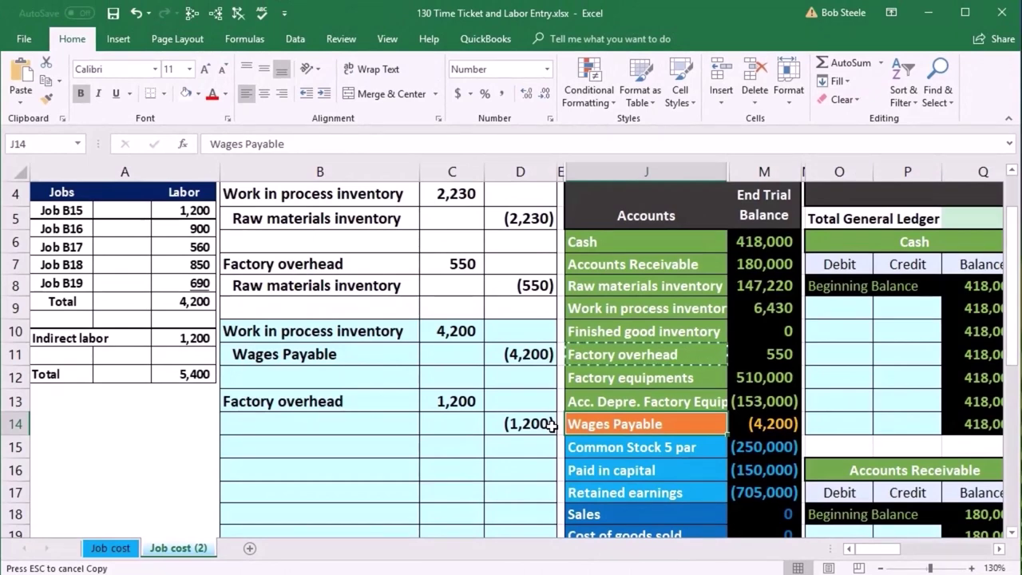
pyautogui.rightClick(611, 426)
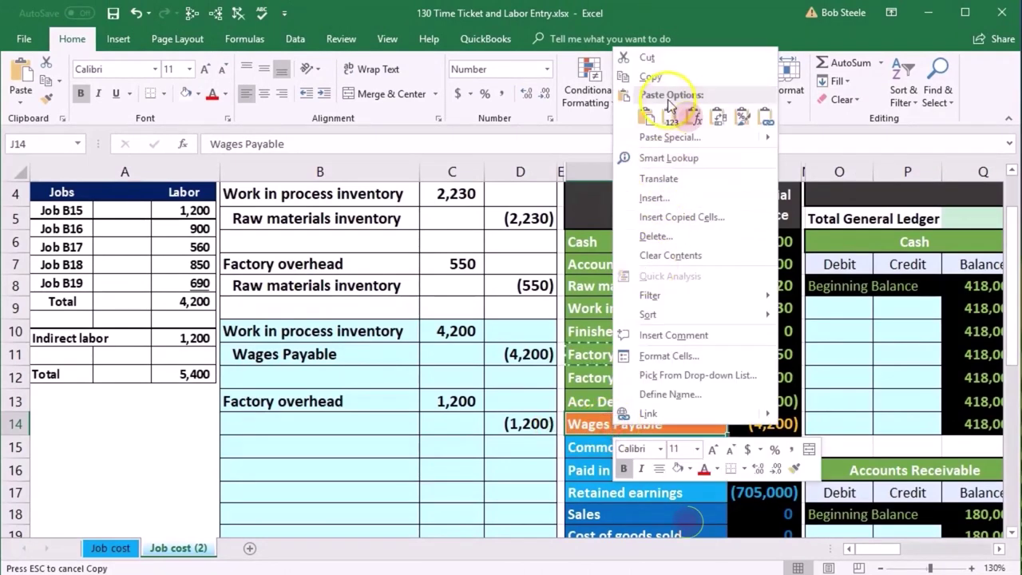
pyautogui.click(722, 76)
pyautogui.click(358, 422)
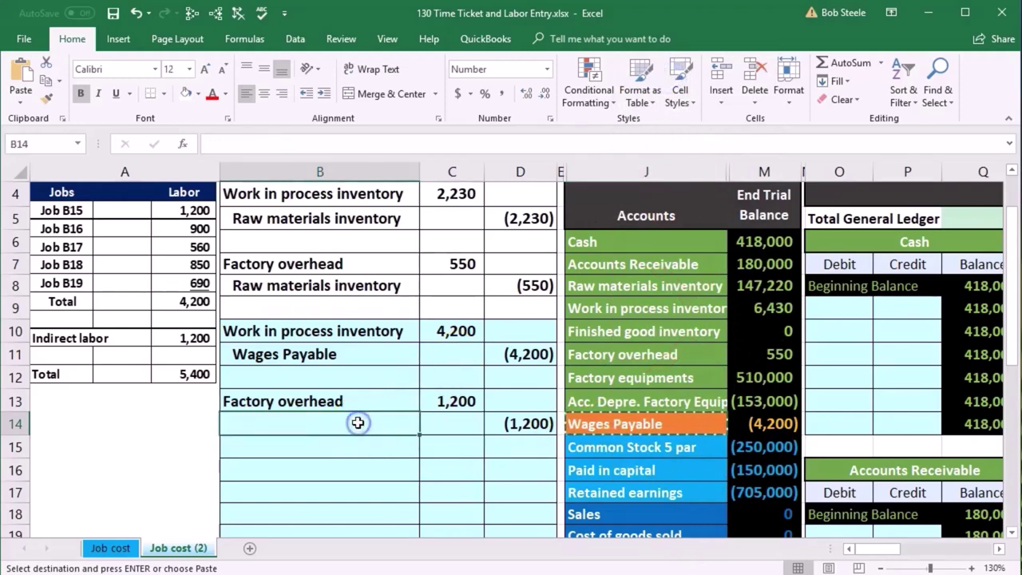
pyautogui.rightClick(357, 422)
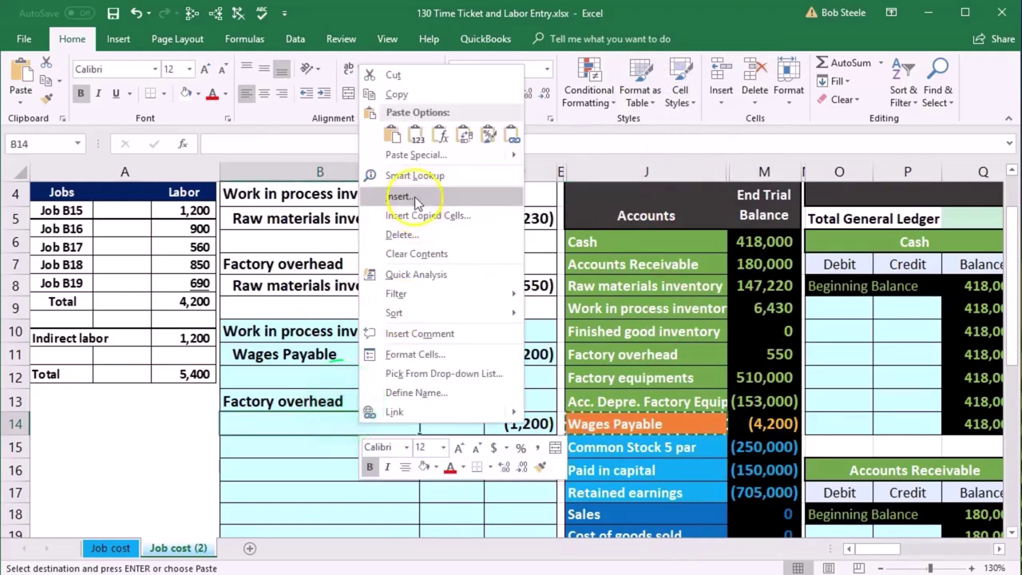
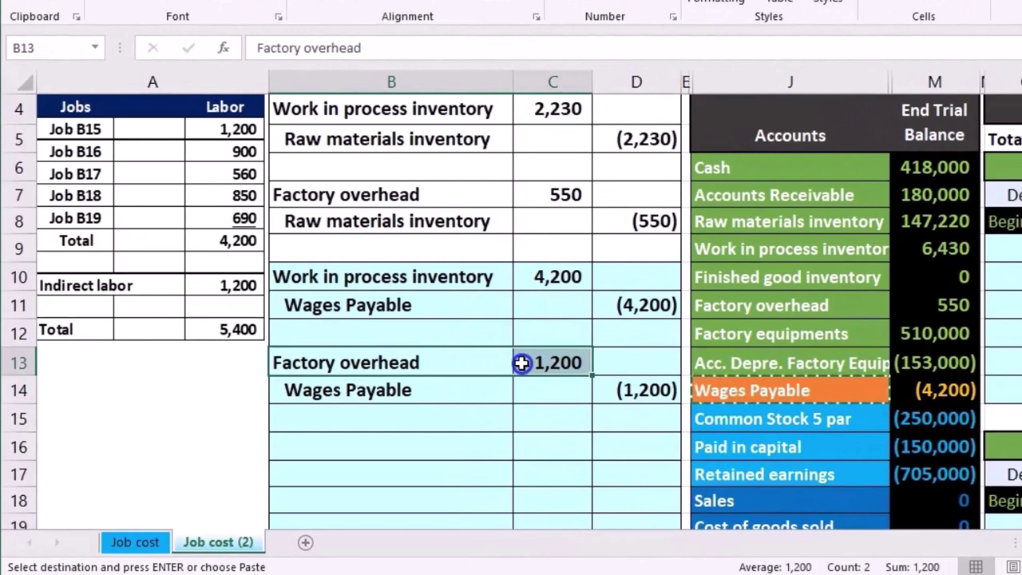
# Post the indirect labor debit to the Factory overhead ledger by linking S26 to C13.
pyautogui.click(750, 300)
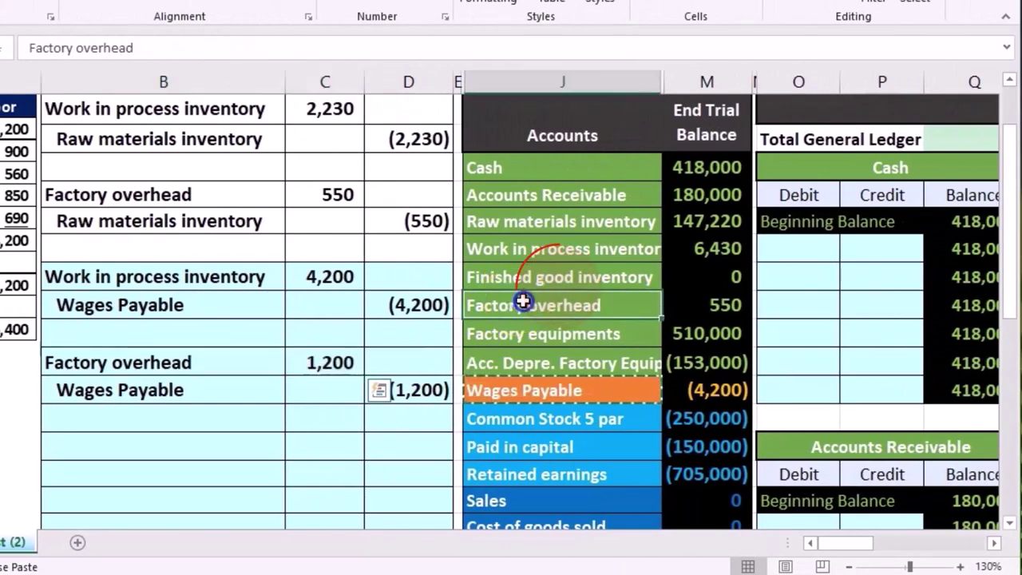
pyautogui.moveTo(523, 301); pyautogui.dragTo(702, 317)
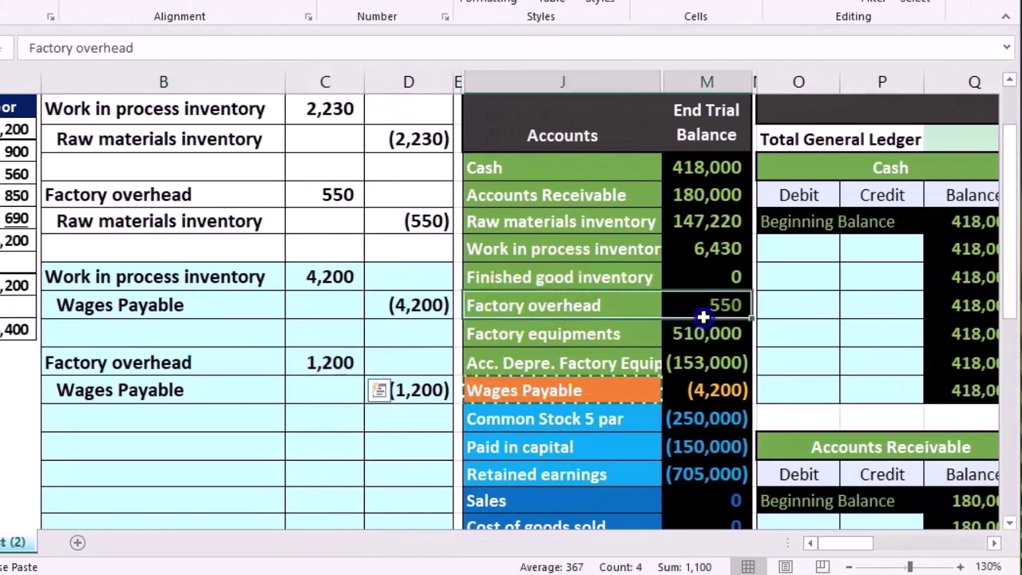
pyautogui.click(972, 378)
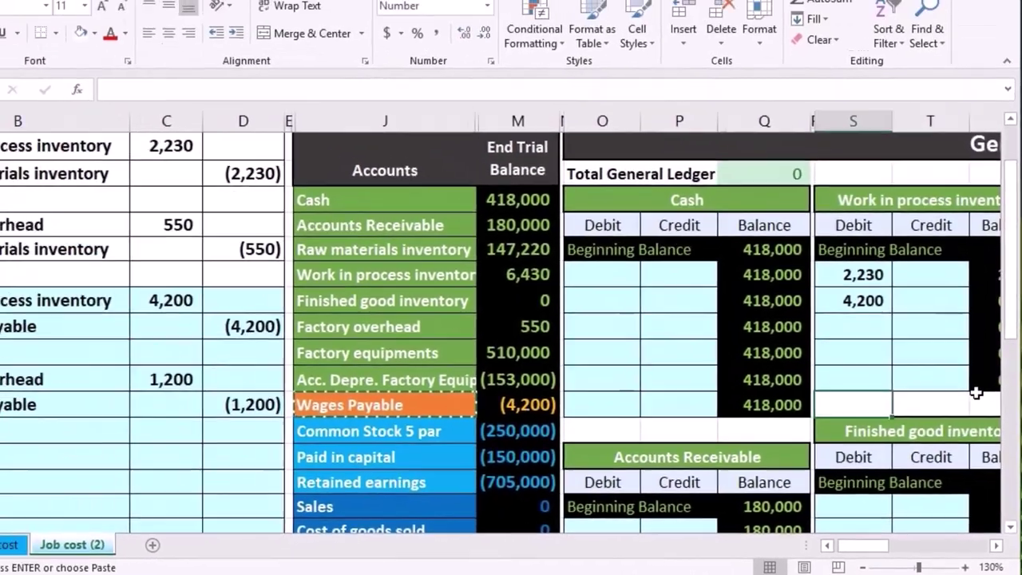
pyautogui.press('Right')
pyautogui.press('Right')
pyautogui.press('Right')
pyautogui.press('Right')
pyautogui.press('Right')
pyautogui.press('Down')
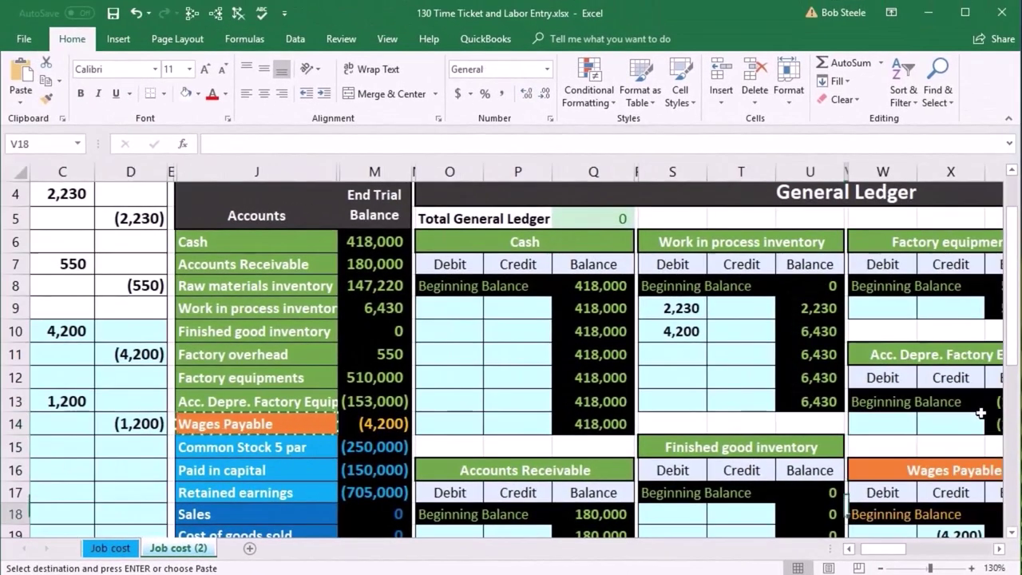
pyautogui.press('Down')
pyautogui.press('Down')
pyautogui.press('Down')
pyautogui.press('Down')
pyautogui.press('Down')
pyautogui.press('Down')
pyautogui.press('Down')
pyautogui.press('Down')
pyautogui.press('Down')
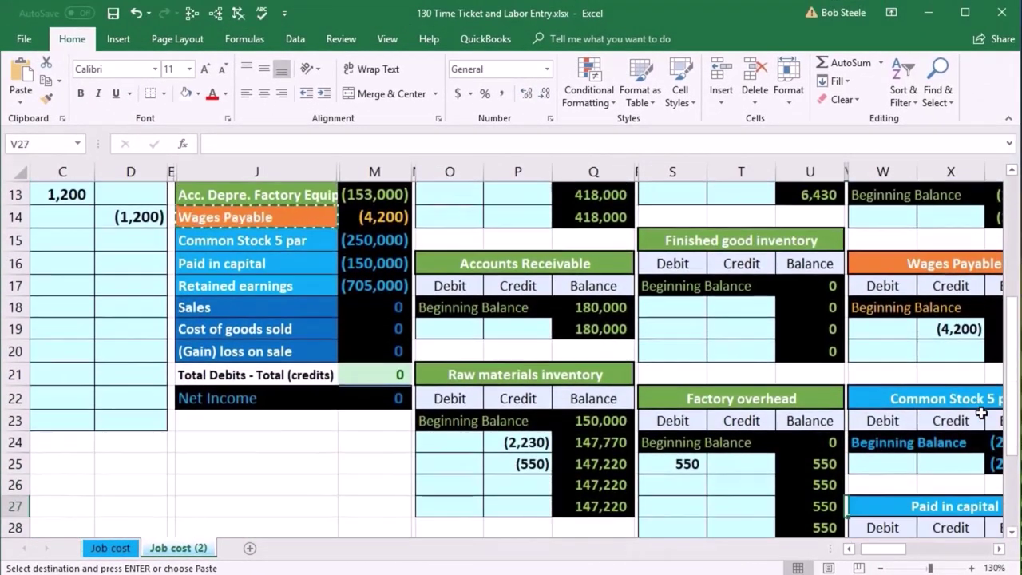
pyautogui.click(684, 488)
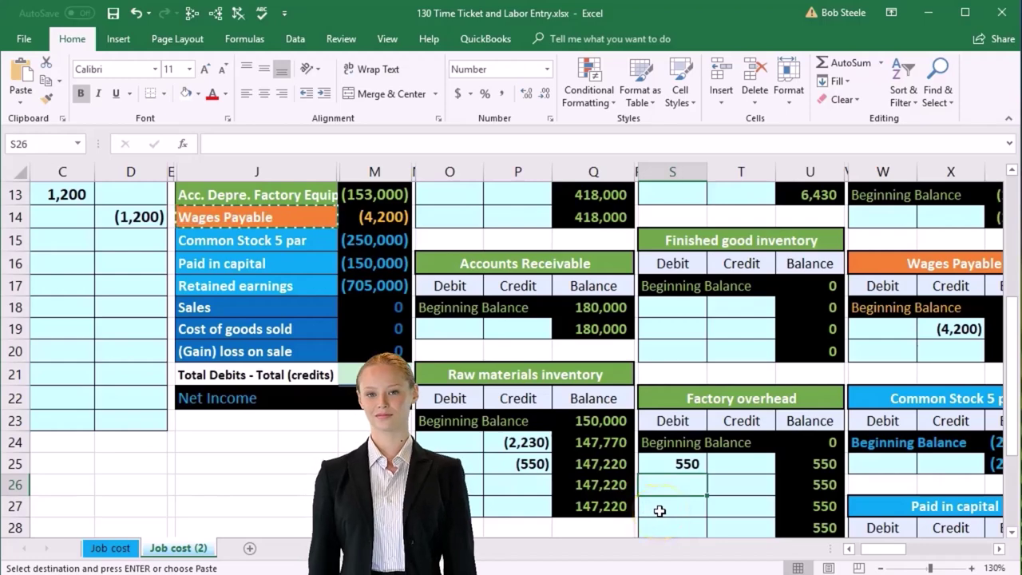
pyautogui.write('=')
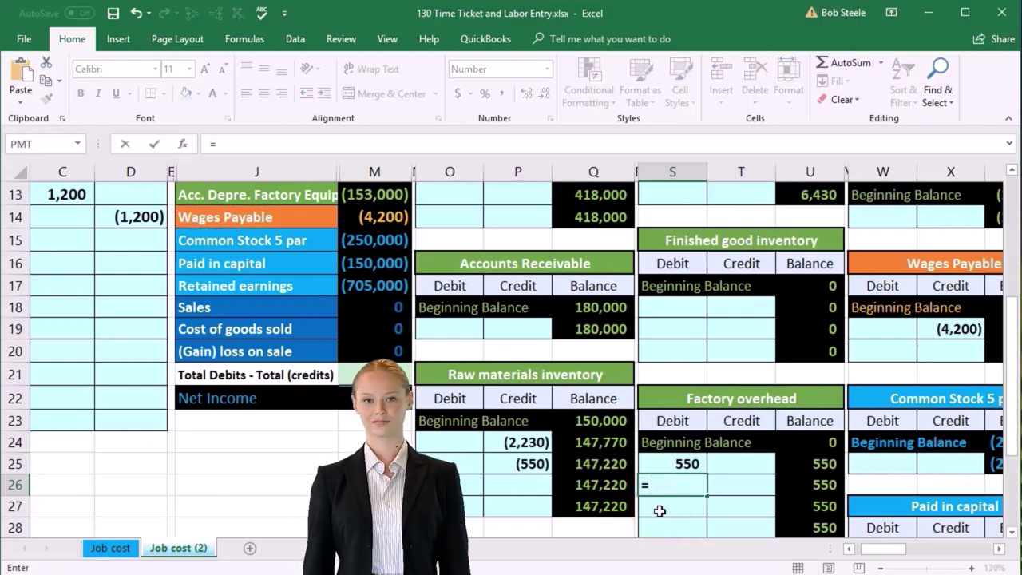
pyautogui.press('Left')
pyautogui.press('Left')
pyautogui.press('Left')
pyautogui.press('Left')
pyautogui.press('Left')
pyautogui.press('Left')
pyautogui.press('Left')
pyautogui.press('Left')
pyautogui.press('Left')
pyautogui.press('Left')
pyautogui.press('Left')
pyautogui.press('Left')
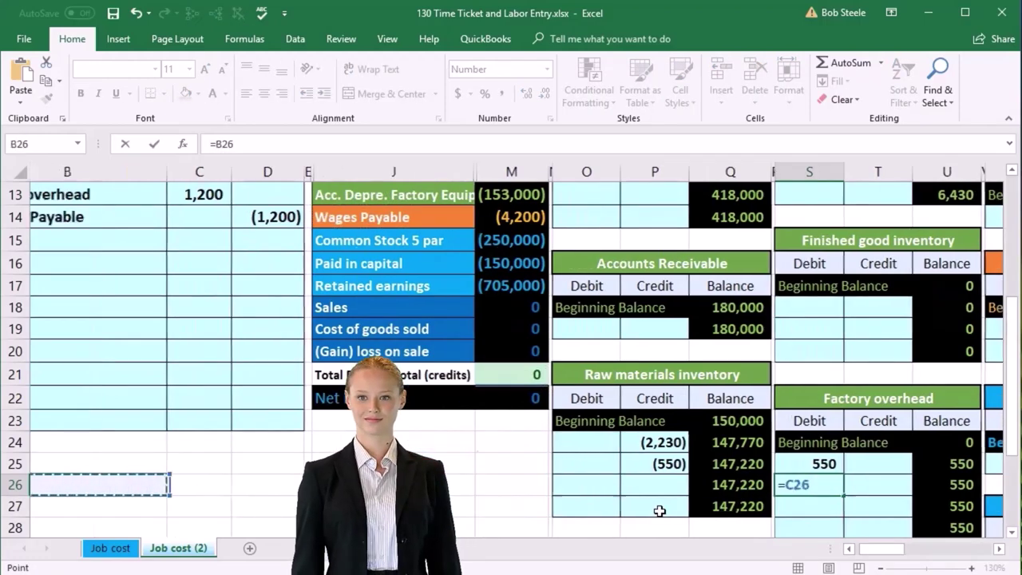
pyautogui.press('Up')
pyautogui.press('Up')
pyautogui.press('Up')
pyautogui.press('Up')
pyautogui.press('Up')
pyautogui.press('Up')
pyautogui.press('Up')
pyautogui.press('Up')
pyautogui.press('Up')
pyautogui.press('Up')
pyautogui.press('Up')
pyautogui.press('Up')
pyautogui.press('Up')
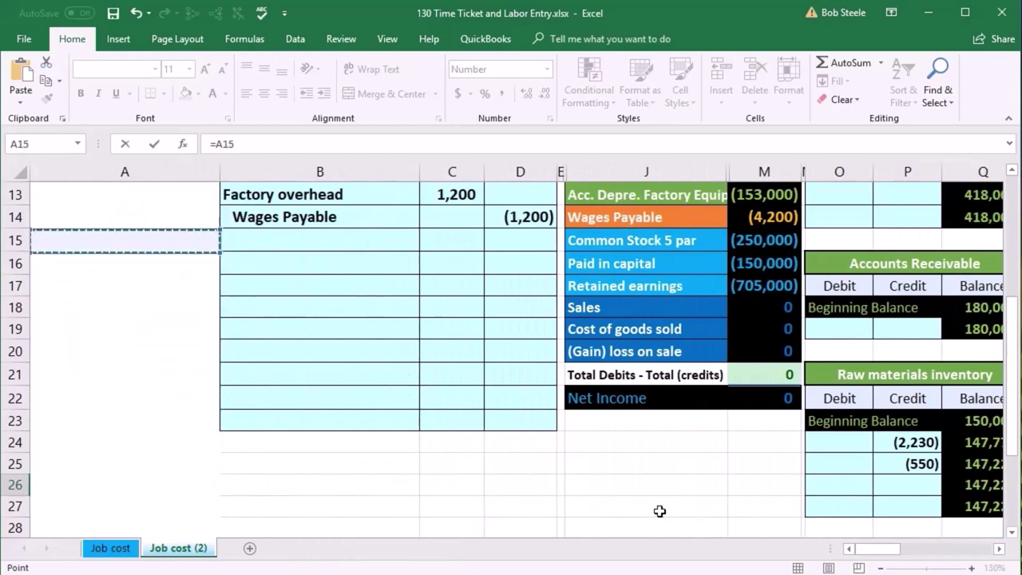
pyautogui.press('Right')
pyautogui.press('Right')
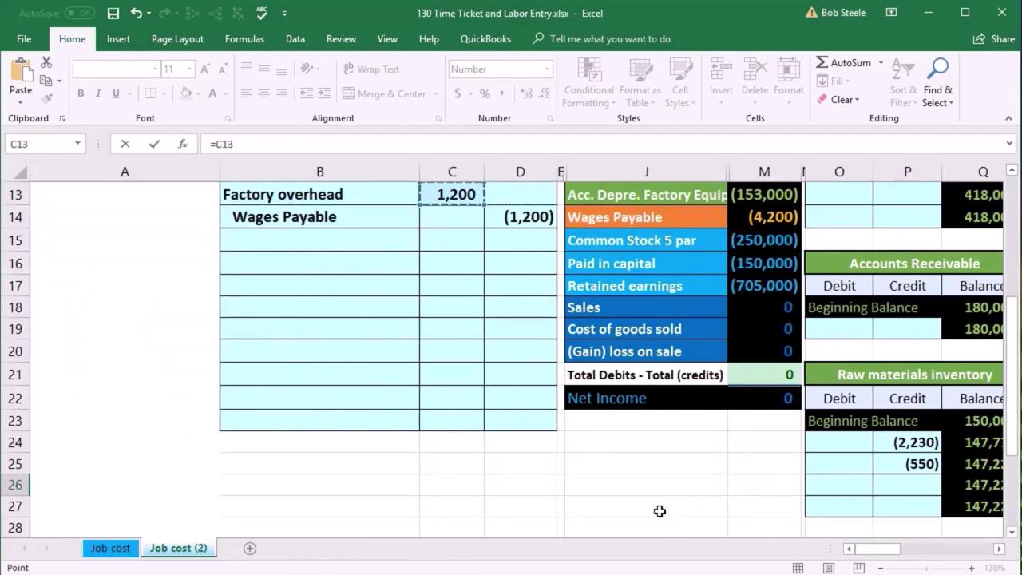
pyautogui.press('Return')
# Check the posting formula in S26 and the Factory overhead running balance formulas in U25 and U26.
pyautogui.press('Right')
pyautogui.press('Right')
pyautogui.press('Right')
pyautogui.press('Right')
pyautogui.press('Right')
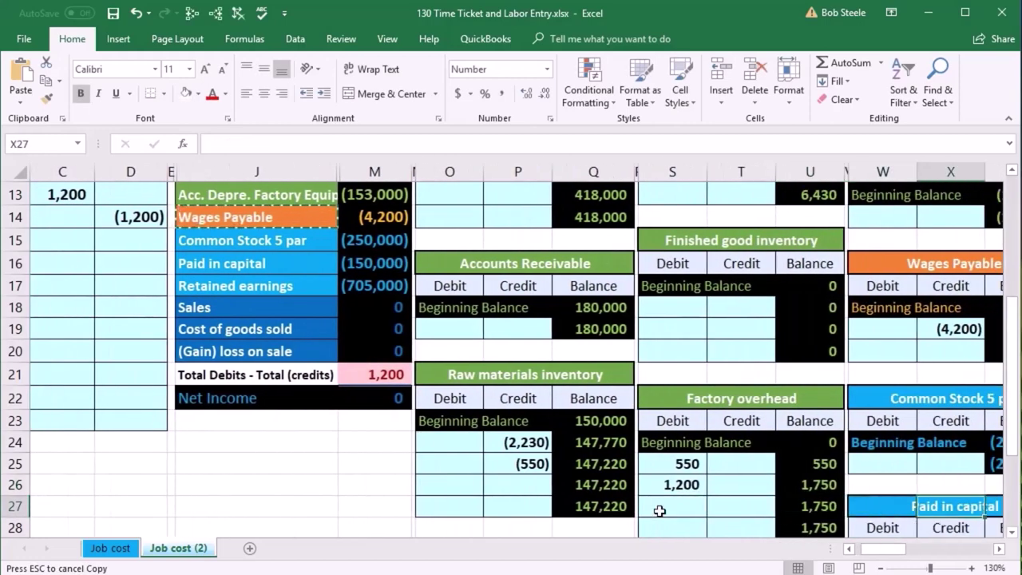
pyautogui.doubleClick(676, 493)
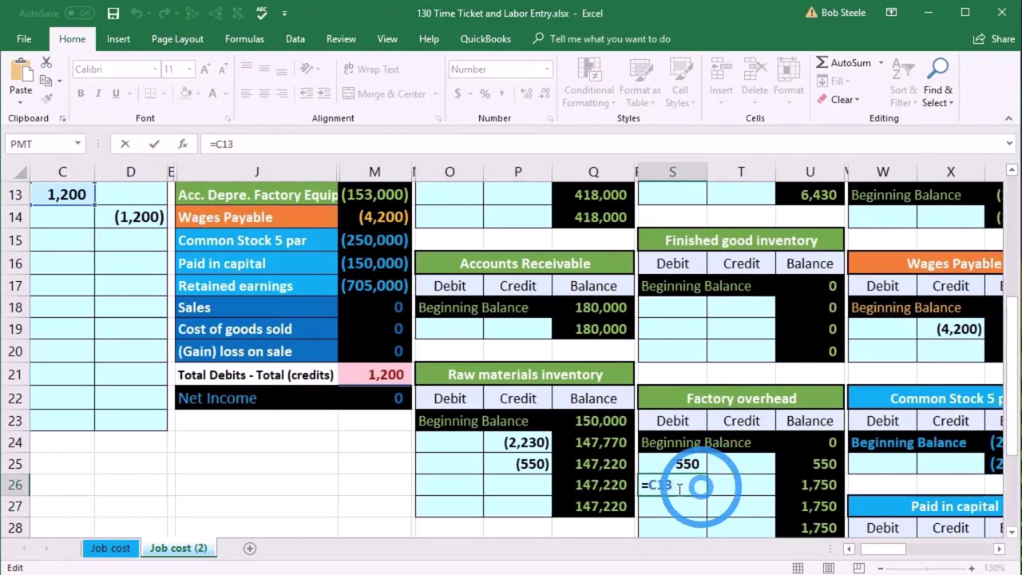
pyautogui.press('Return')
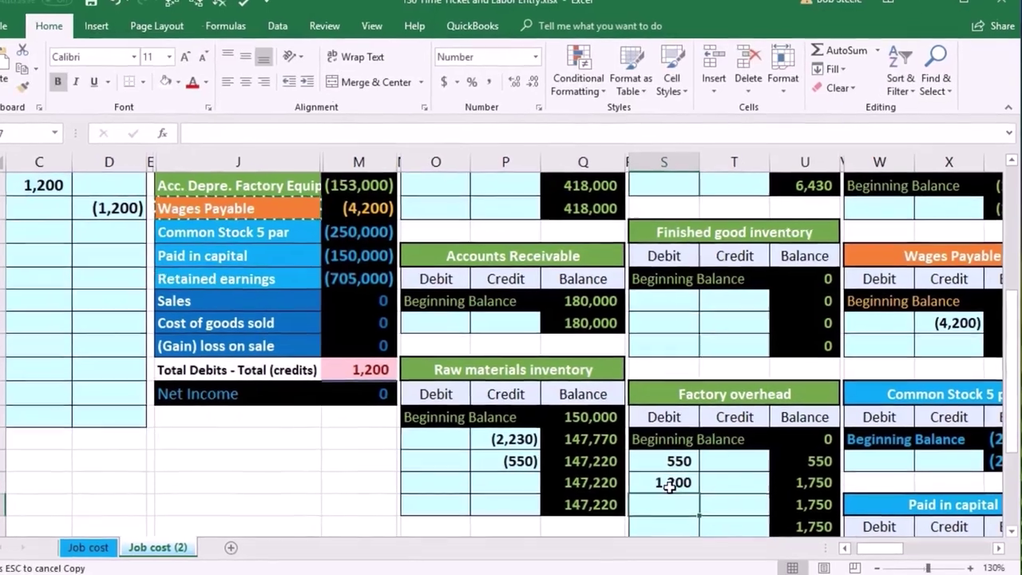
pyautogui.click(809, 463)
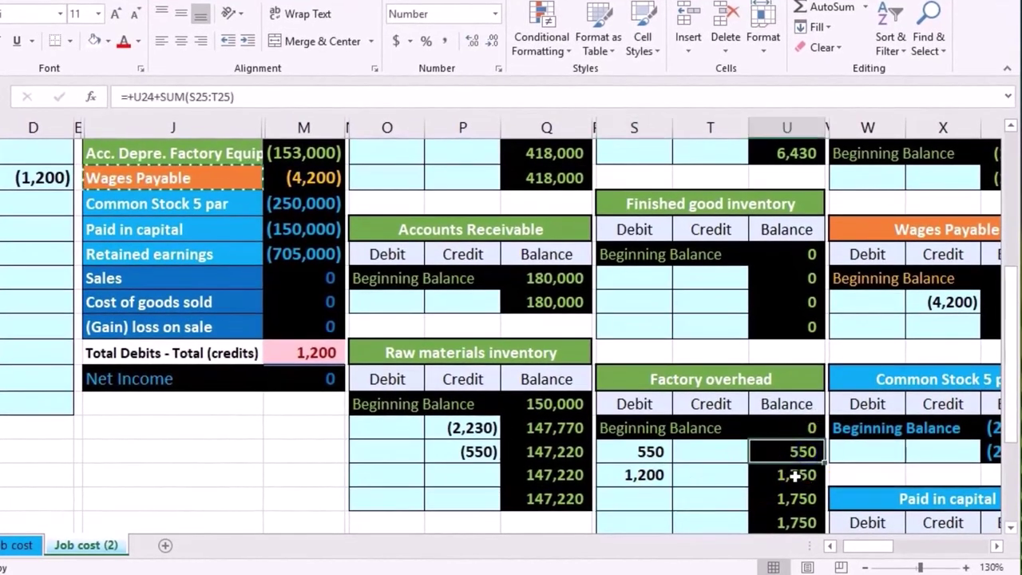
pyautogui.click(651, 475)
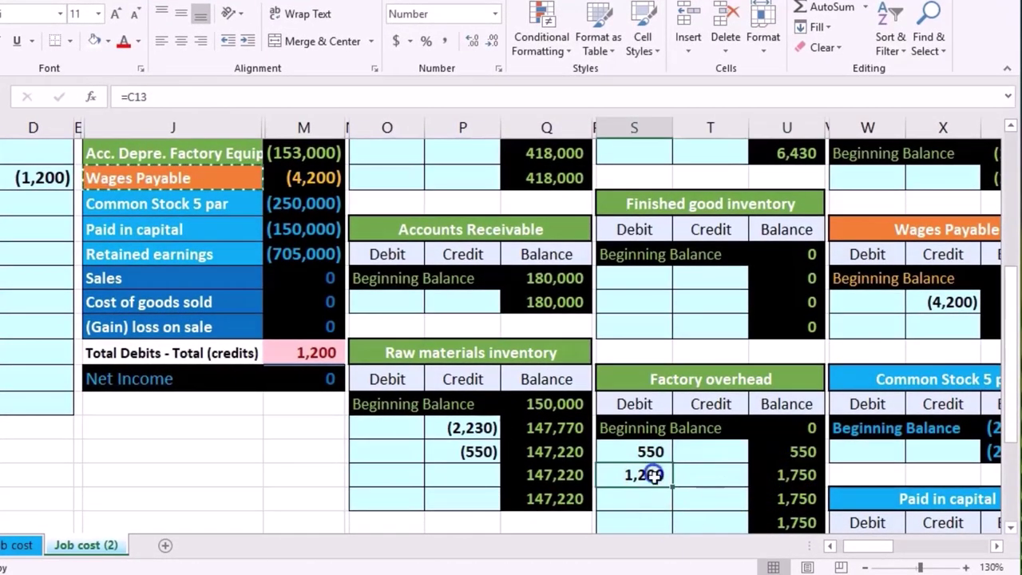
pyautogui.click(785, 476)
pyautogui.scroll(-1, 787, 499)
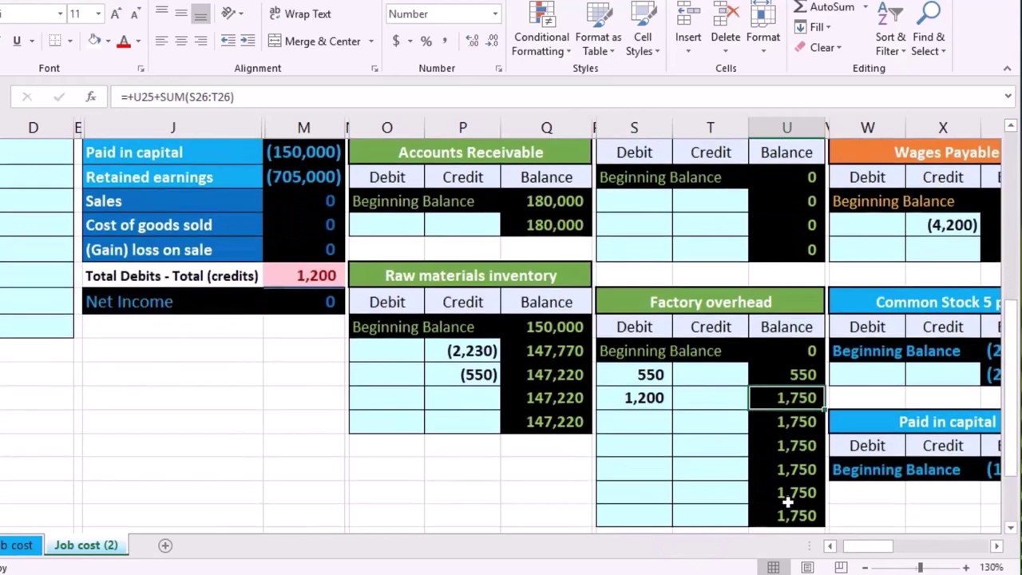
# Trace the dependents of the ending Factory overhead balance in U31 to M11, and inspect Total Debits - Total (credits) in M21.
pyautogui.click(792, 515)
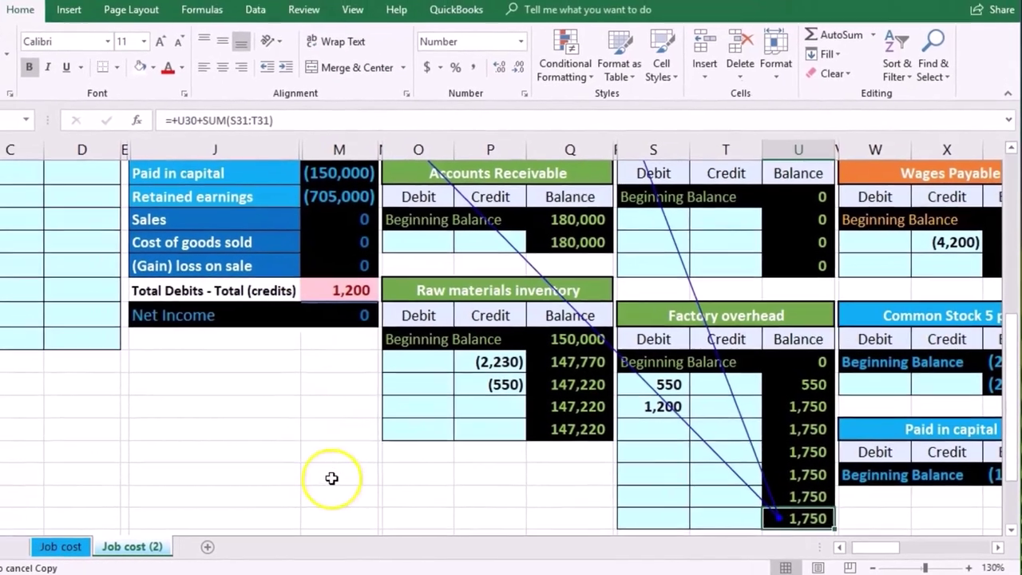
pyautogui.scroll(3, 335, 479)
pyautogui.scroll(1, 376, 399)
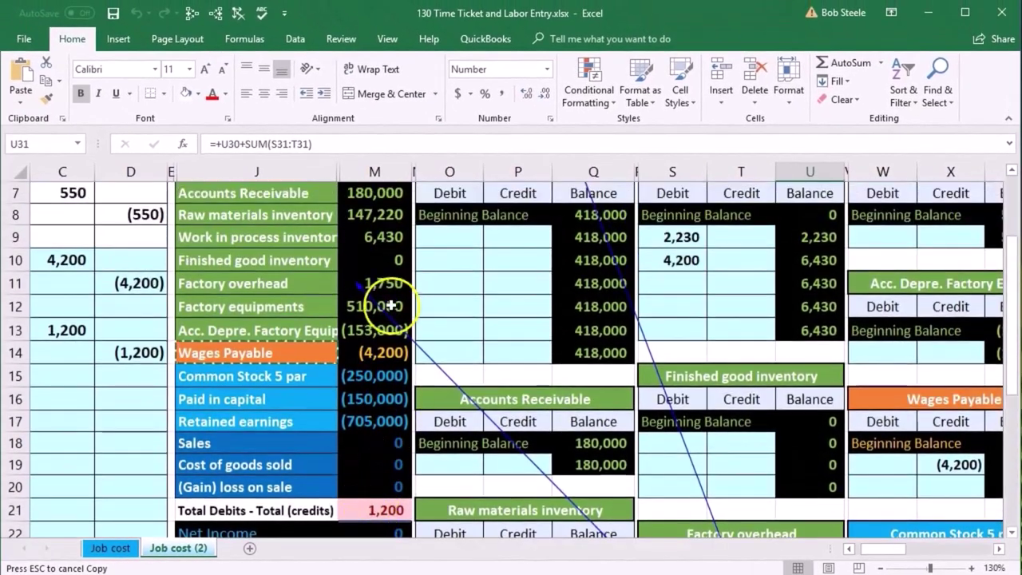
pyautogui.click(393, 283)
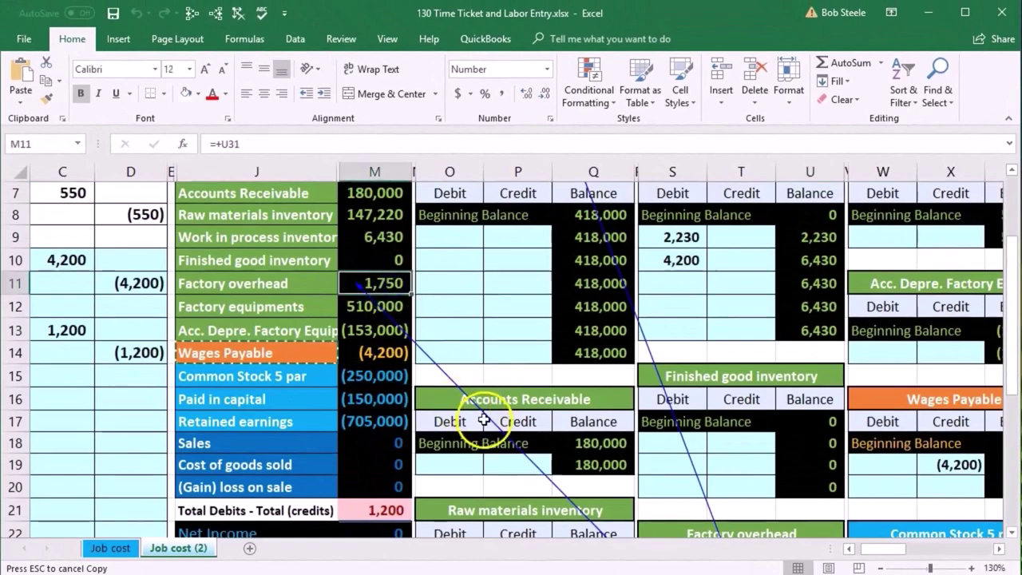
pyautogui.click(406, 505)
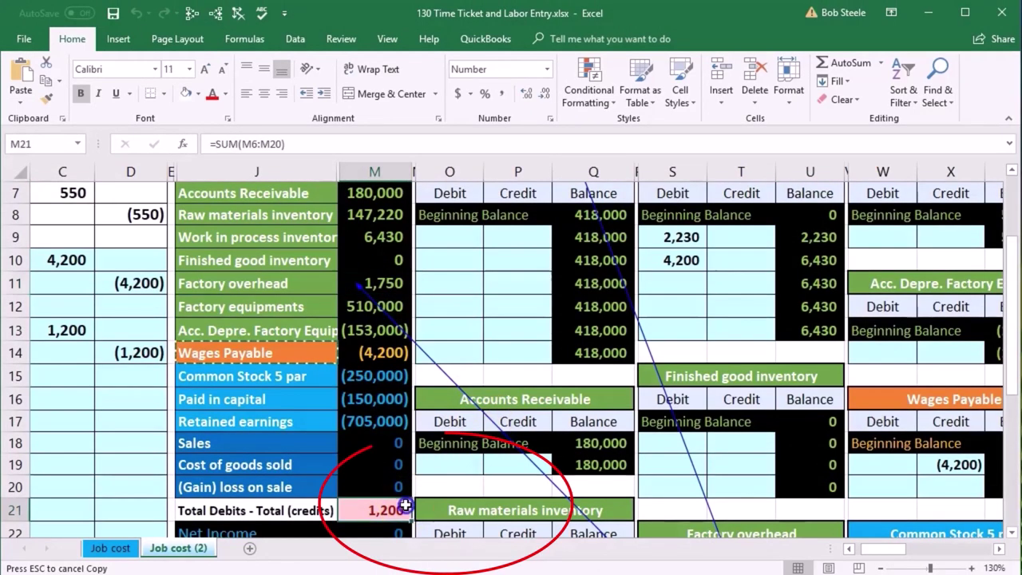
pyautogui.click(850, 549)
pyautogui.click(849, 549)
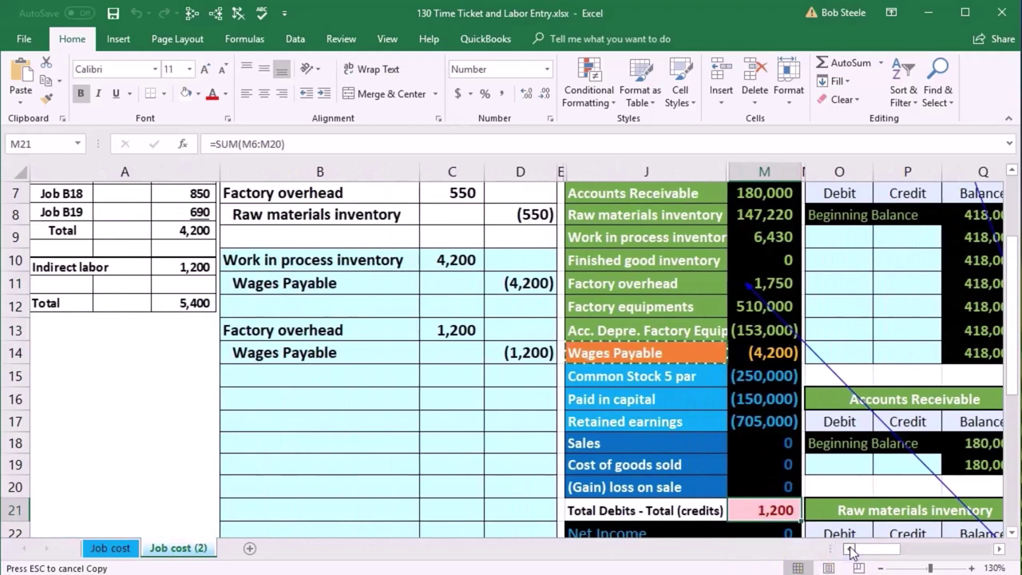
# Remove the tracer arrows and post the indirect labor credit to the Wages Payable ledger by linking X20 to D14.
pyautogui.moveTo(392, 343); pyautogui.dragTo(488, 351)
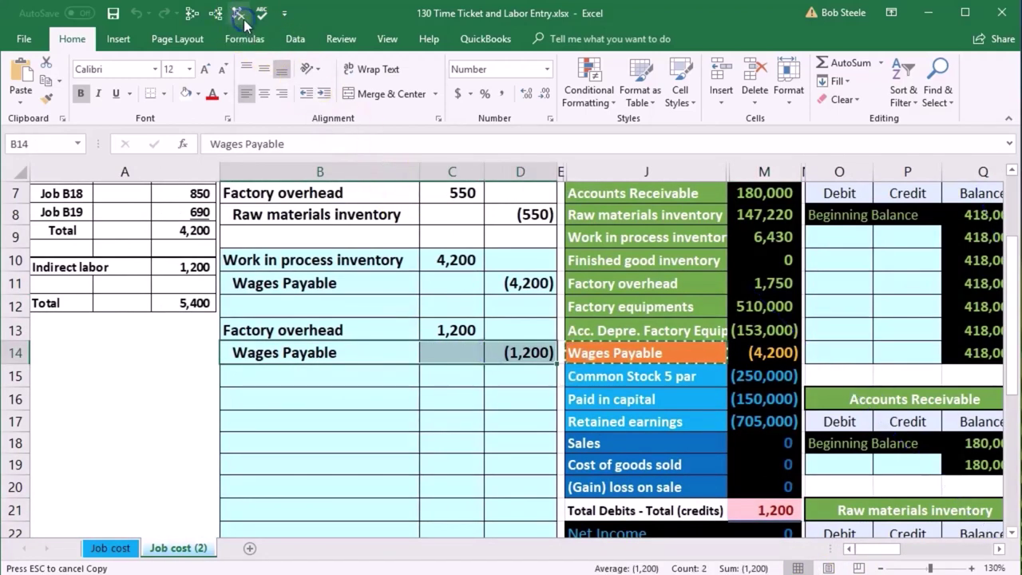
pyautogui.moveTo(571, 352); pyautogui.dragTo(748, 354)
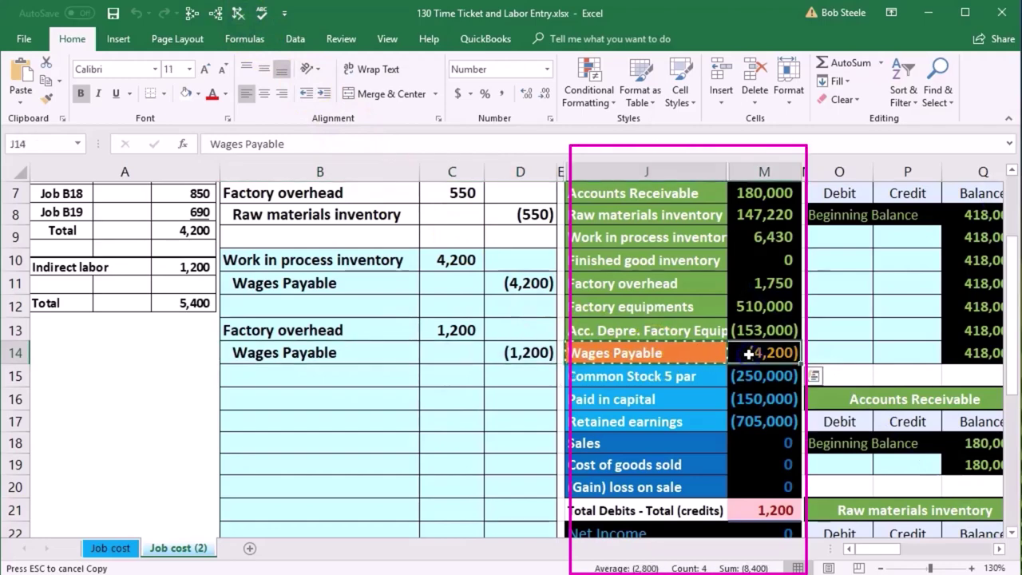
pyautogui.press('Right')
pyautogui.press('Right')
pyautogui.press('Right')
pyautogui.press('Right')
pyautogui.press('Right')
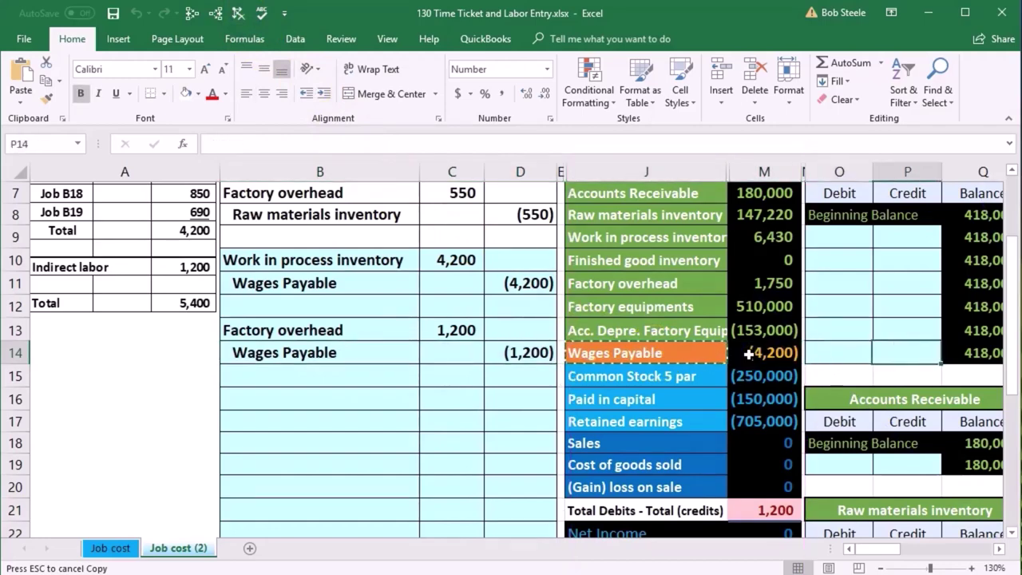
pyautogui.press('Right')
pyautogui.press('Right')
pyautogui.press('Right')
pyautogui.press('Right')
pyautogui.press('Right')
pyautogui.press('Right')
pyautogui.press('Right')
pyautogui.press('Right')
pyautogui.press('Down')
pyautogui.press('Down')
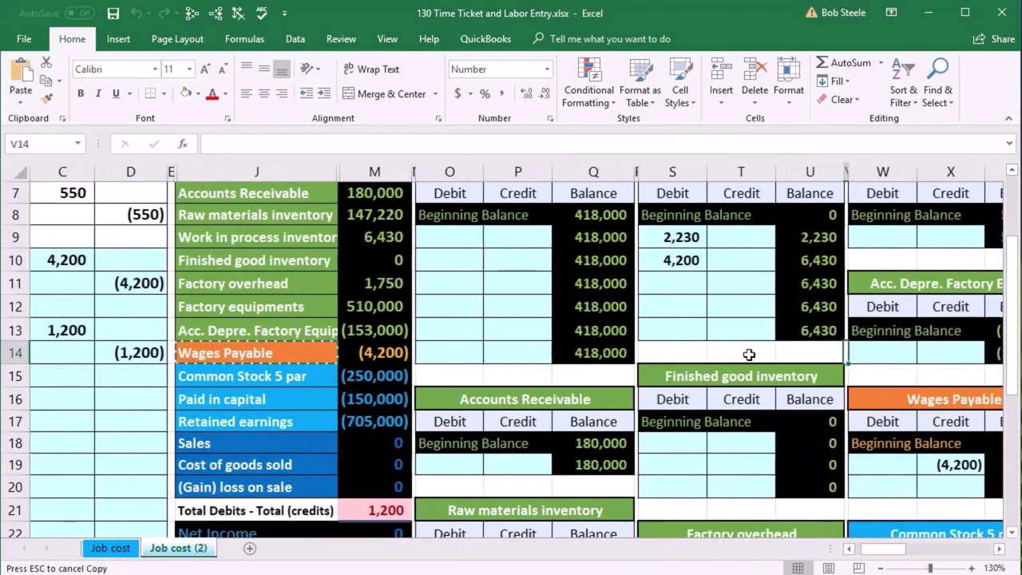
pyautogui.press('Down')
pyautogui.press('Down')
pyautogui.press('Down')
pyautogui.press('Down')
pyautogui.press('Left')
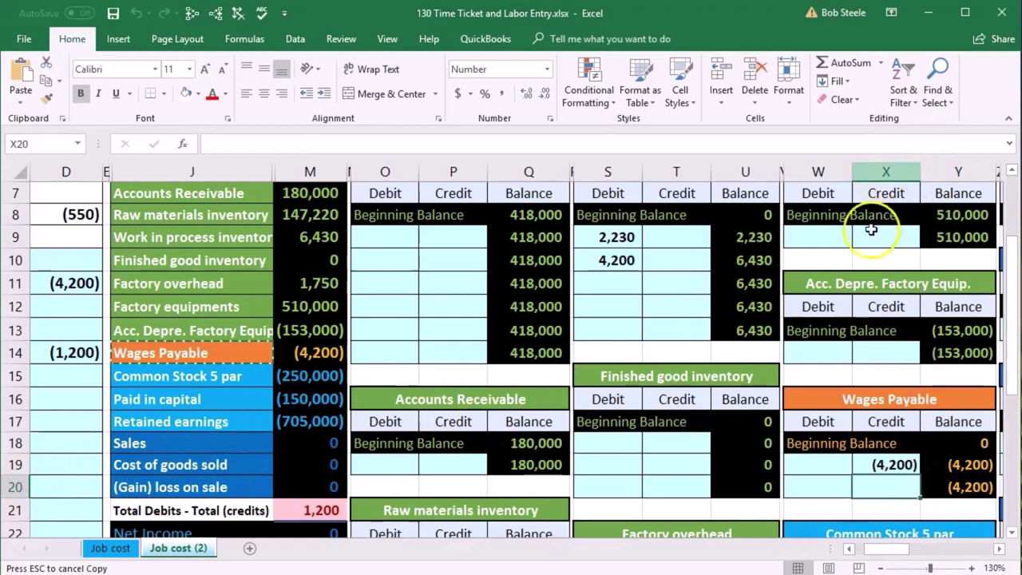
pyautogui.write('=')
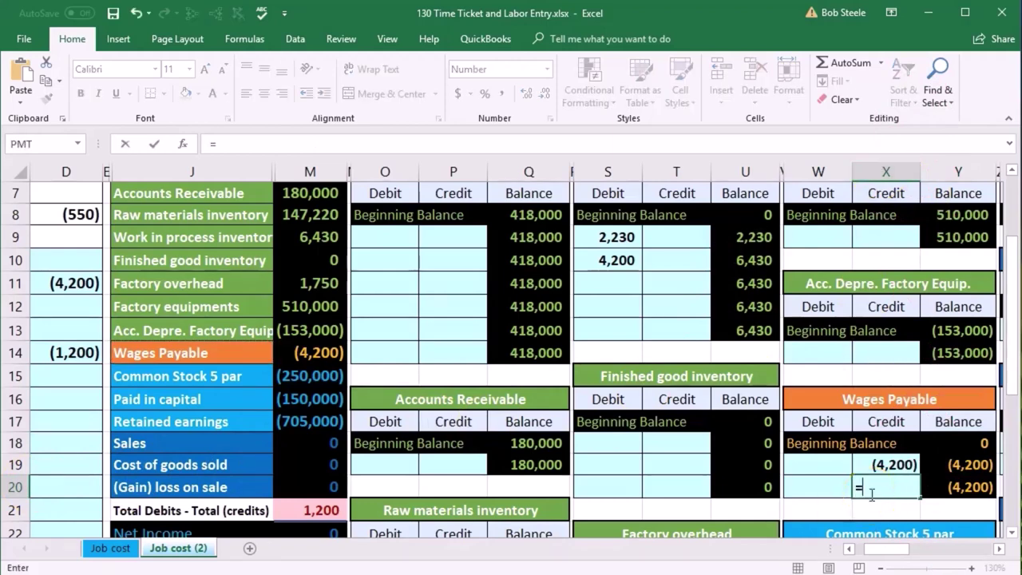
pyautogui.press('Left')
pyautogui.press('Left')
pyautogui.press('Left')
pyautogui.press('Left')
pyautogui.press('Left')
pyautogui.press('Left')
pyautogui.press('Left')
pyautogui.press('Left')
pyautogui.press('Left')
pyautogui.press('Left')
pyautogui.press('Left')
pyautogui.press('Left')
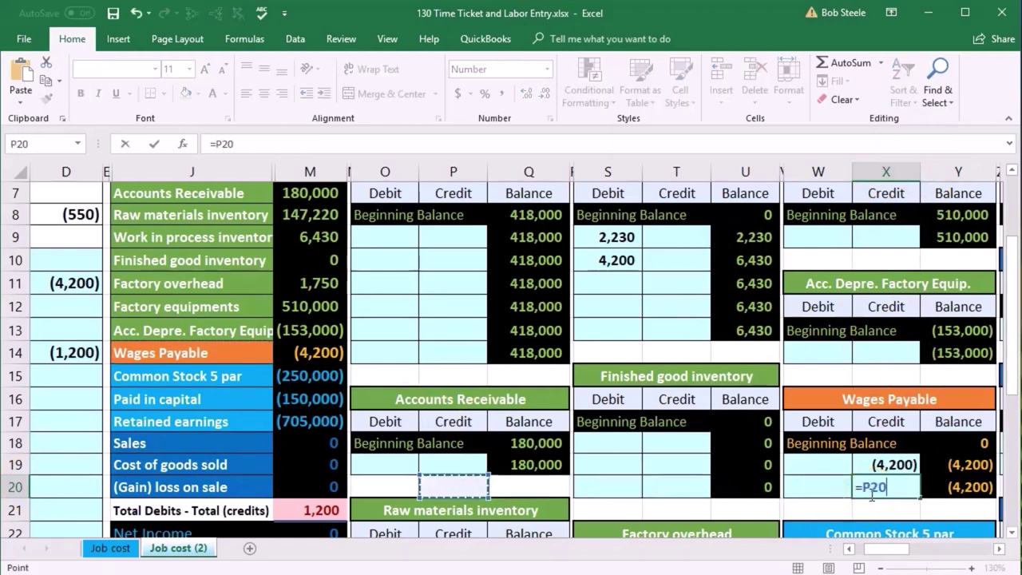
pyautogui.press('Left')
pyautogui.press('Left')
pyautogui.press('Up')
pyautogui.press('Up')
pyautogui.press('Up')
pyautogui.press('Up')
pyautogui.press('Up')
pyautogui.press('Up')
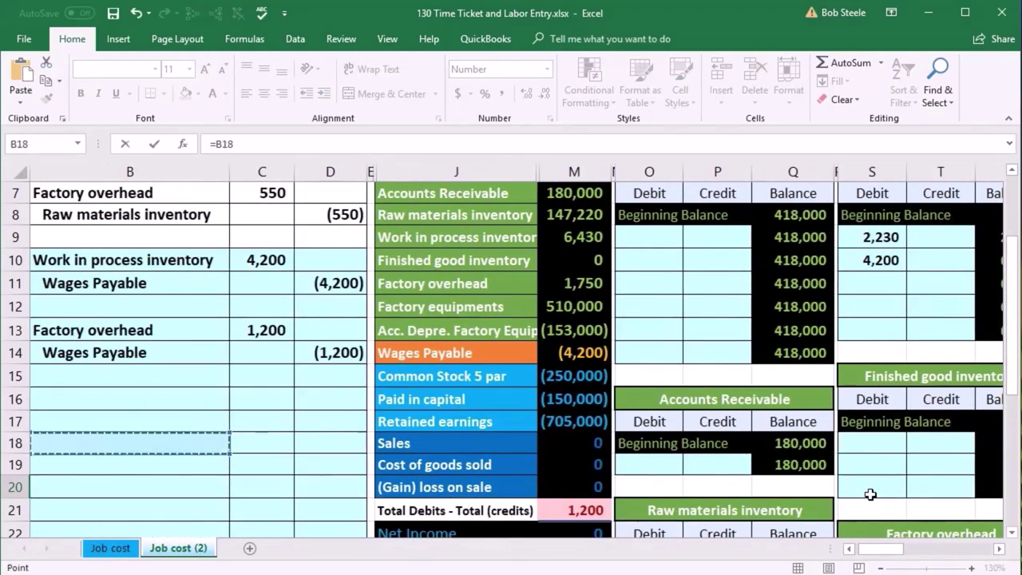
pyautogui.press('Right')
pyautogui.press('Right')
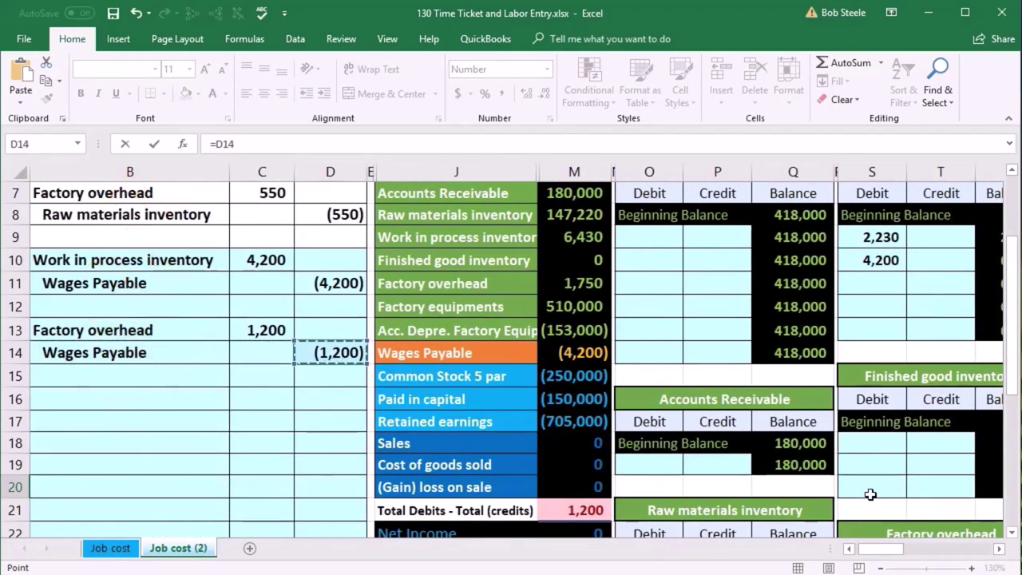
pyautogui.press('Return')
# Check the posting formula in X20 and the Wages Payable running balance formulas in Y19 and Y20.
pyautogui.press('Right')
pyautogui.press('Right')
pyautogui.press('Right')
pyautogui.press('Right')
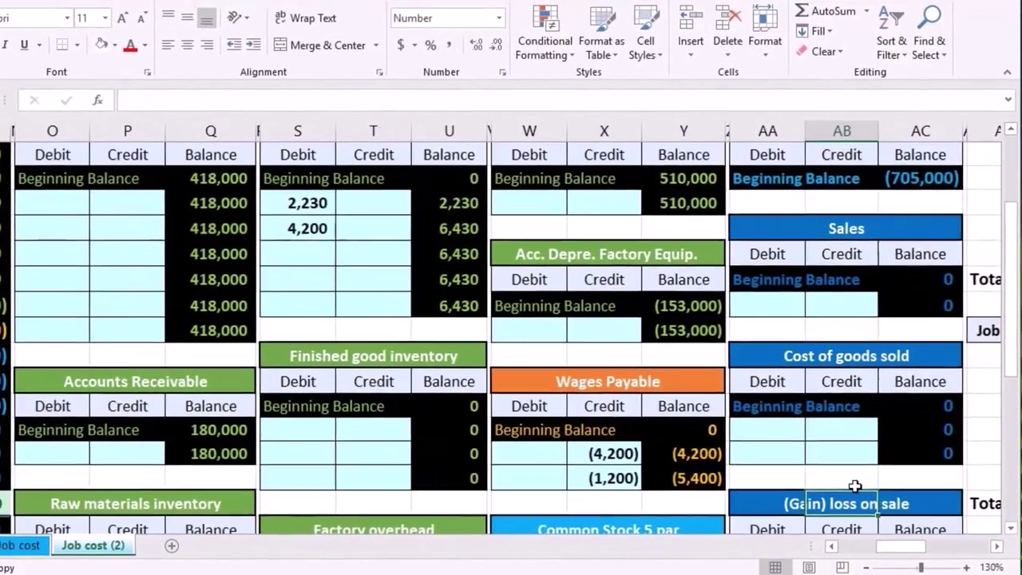
pyautogui.scroll(-1, 758, 463)
pyautogui.doubleClick(630, 406)
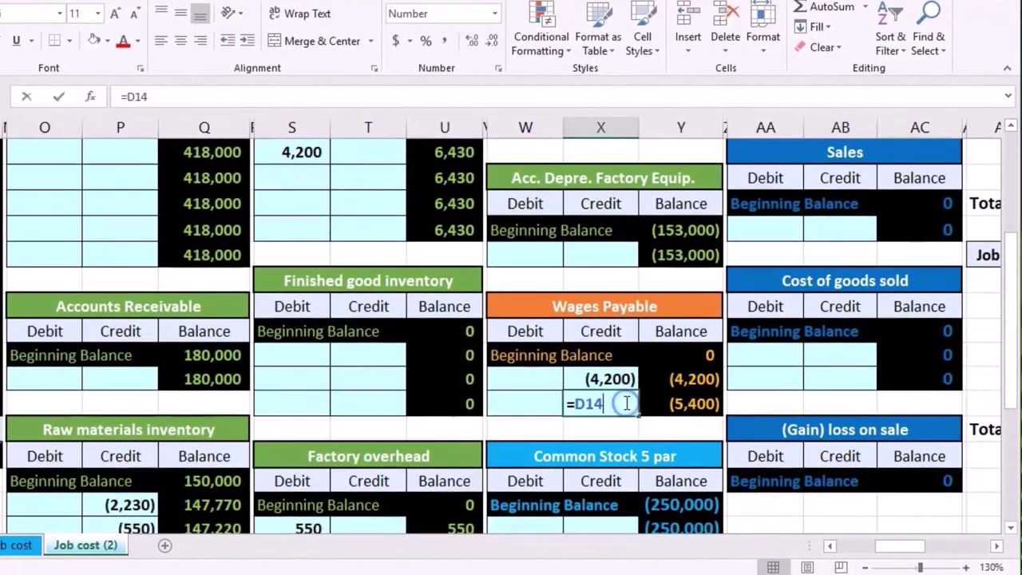
pyautogui.press('Escape')
pyautogui.hotkey('ctrl', 'c')
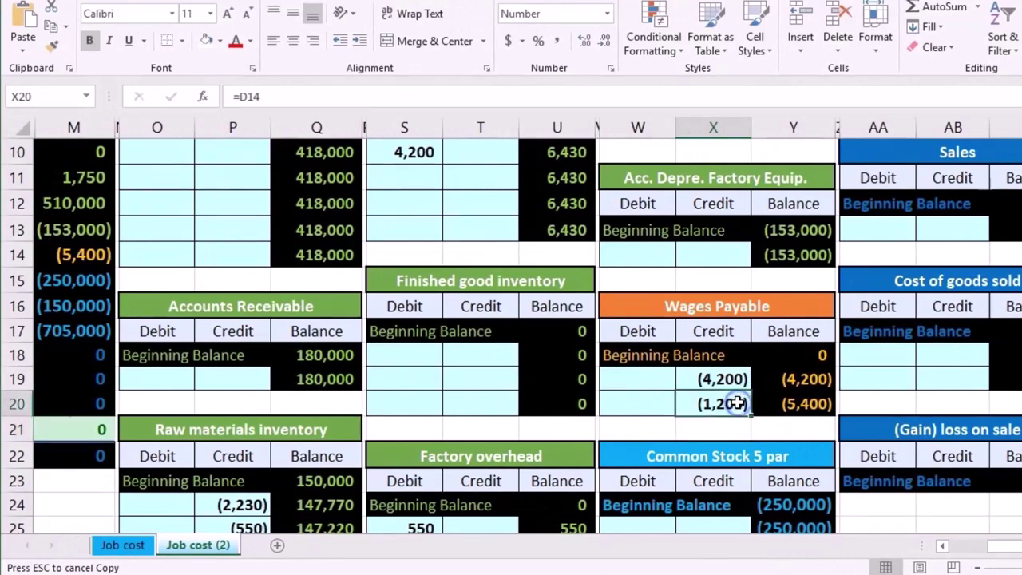
pyautogui.click(798, 378)
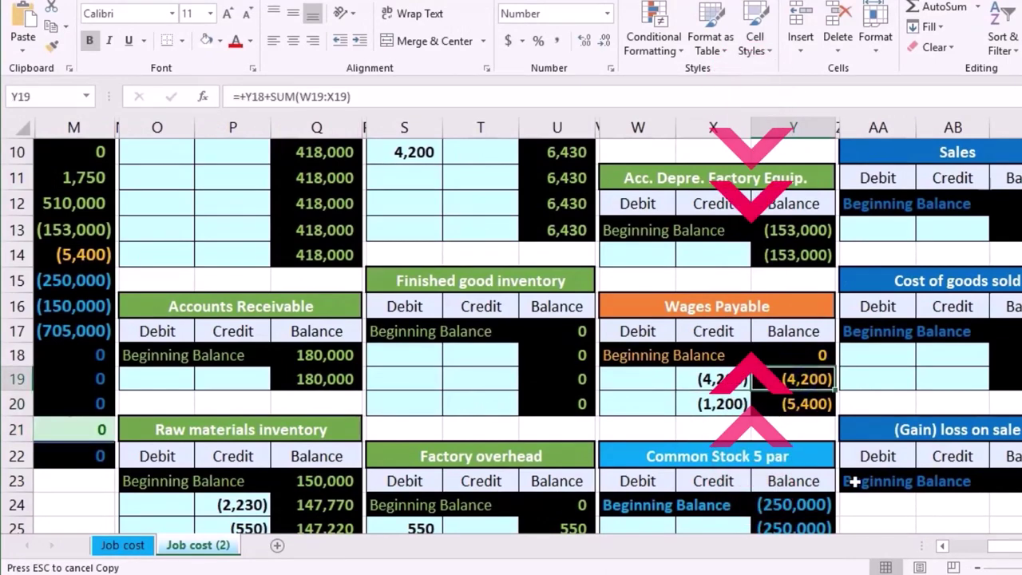
pyautogui.click(721, 407)
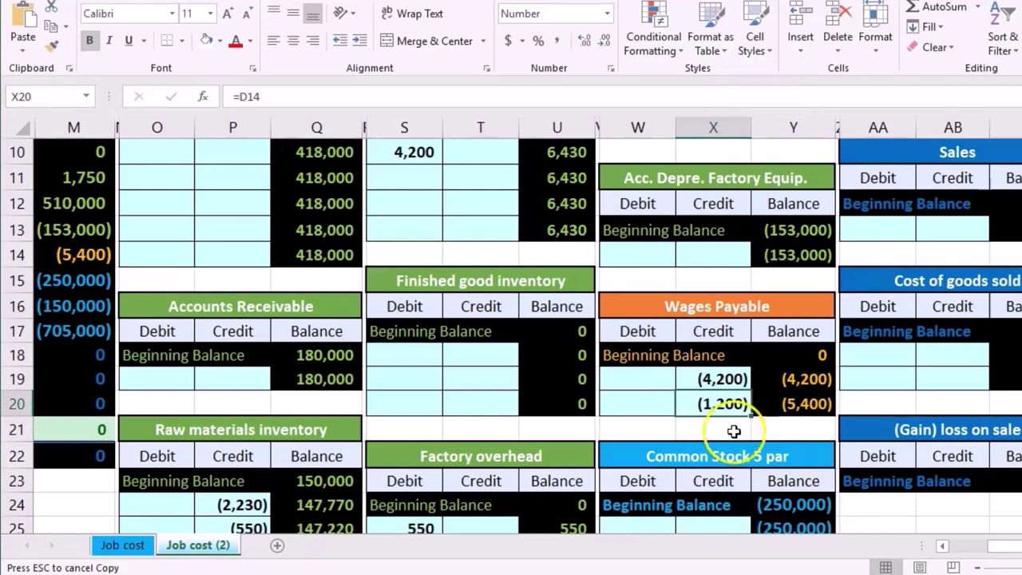
pyautogui.click(798, 405)
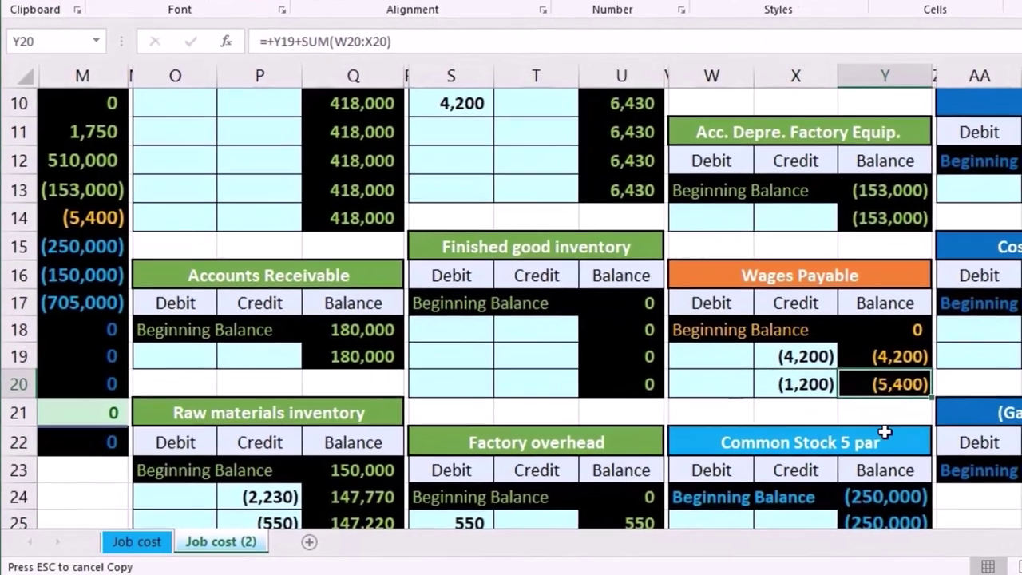
# Trace the dependents of the ending Wages Payable balance in Y20 to M14 in the trial balance.
pyautogui.hotkey('alt', 'm')
pyautogui.press('p')
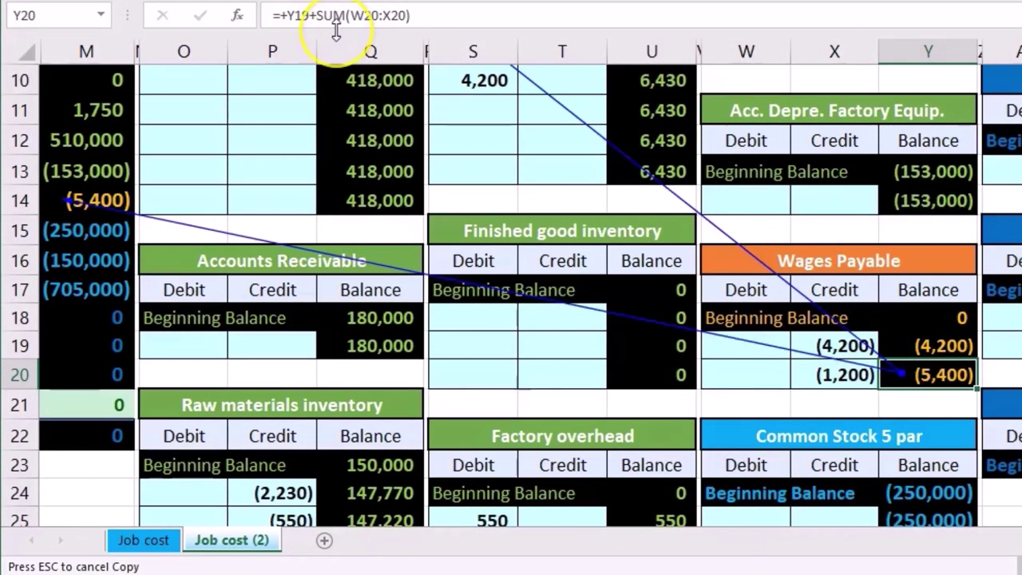
pyautogui.press('Left')
pyautogui.press('Left')
pyautogui.press('Left')
pyautogui.press('Left')
pyautogui.press('Left')
pyautogui.press('Left')
pyautogui.press('Left')
pyautogui.press('Left')
pyautogui.press('Left')
pyautogui.press('Left')
pyautogui.press('Left')
pyautogui.press('Left')
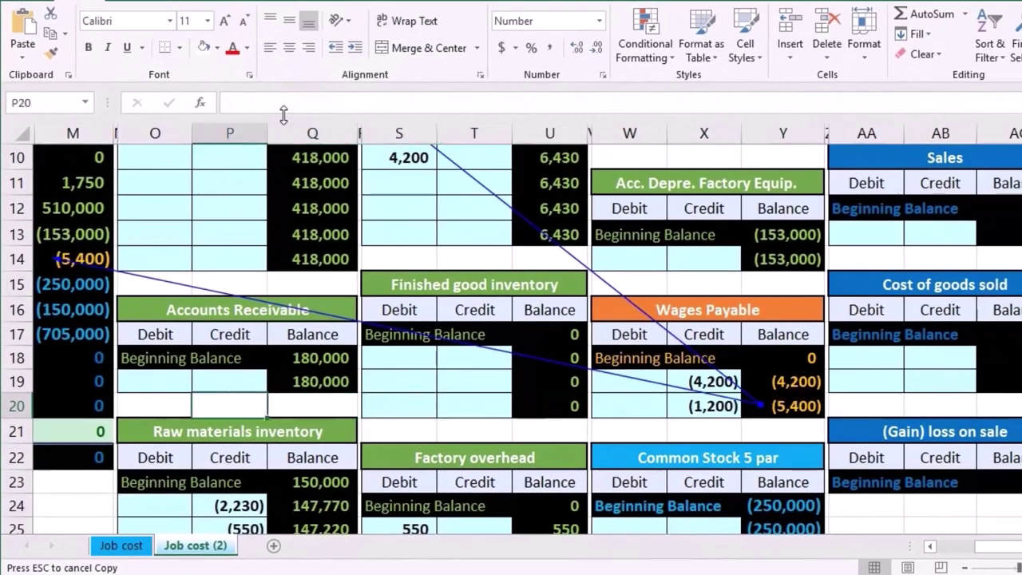
pyautogui.press('Left')
pyautogui.press('Left')
pyautogui.press('Left')
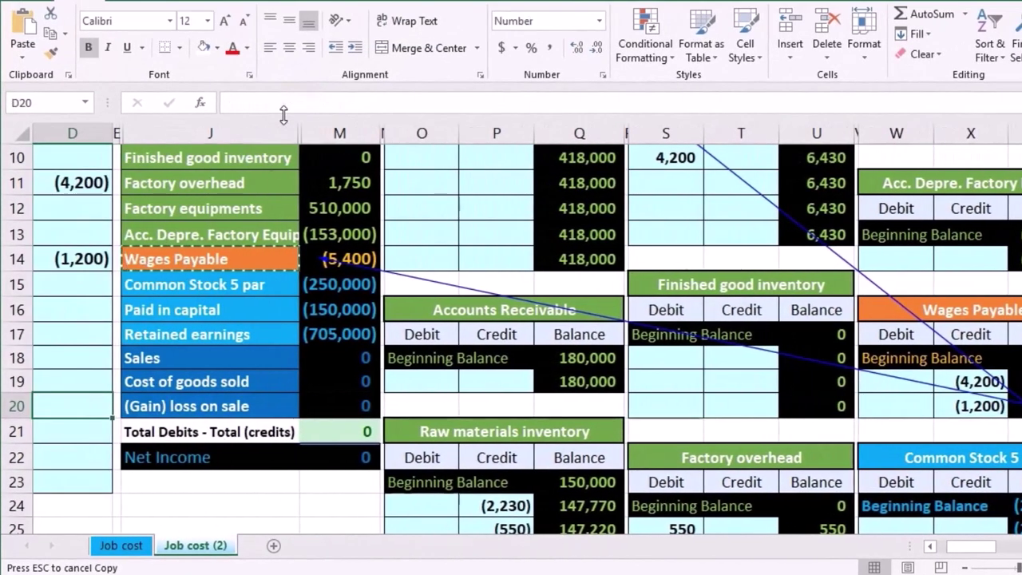
# Inspect the SUM formula for Total Debits - Total (credits) in M21.
pyautogui.scroll(2, 240, 321)
pyautogui.scroll(-2, 237, 333)
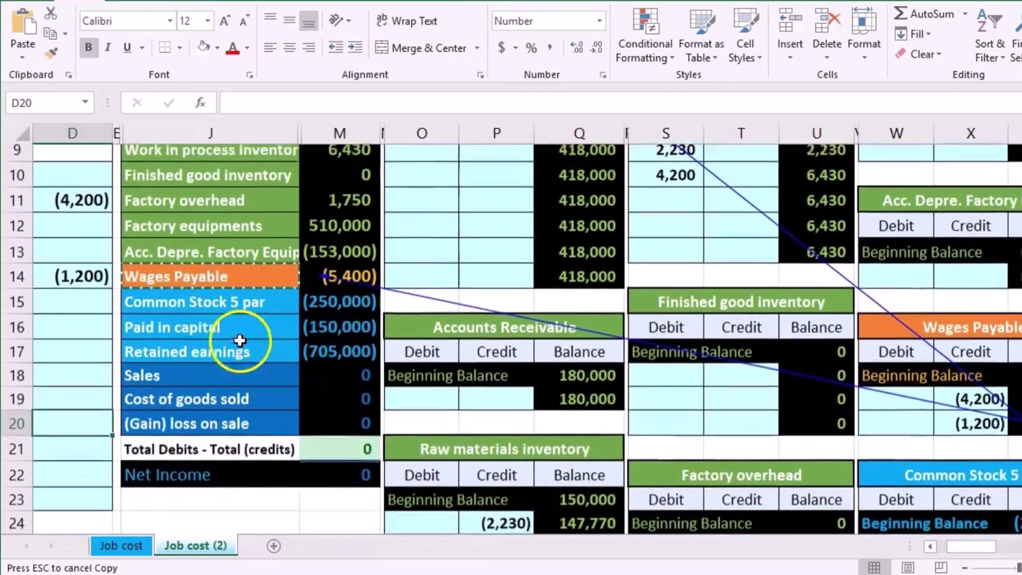
pyautogui.click(357, 428)
pyautogui.hotkey('alt', '=')
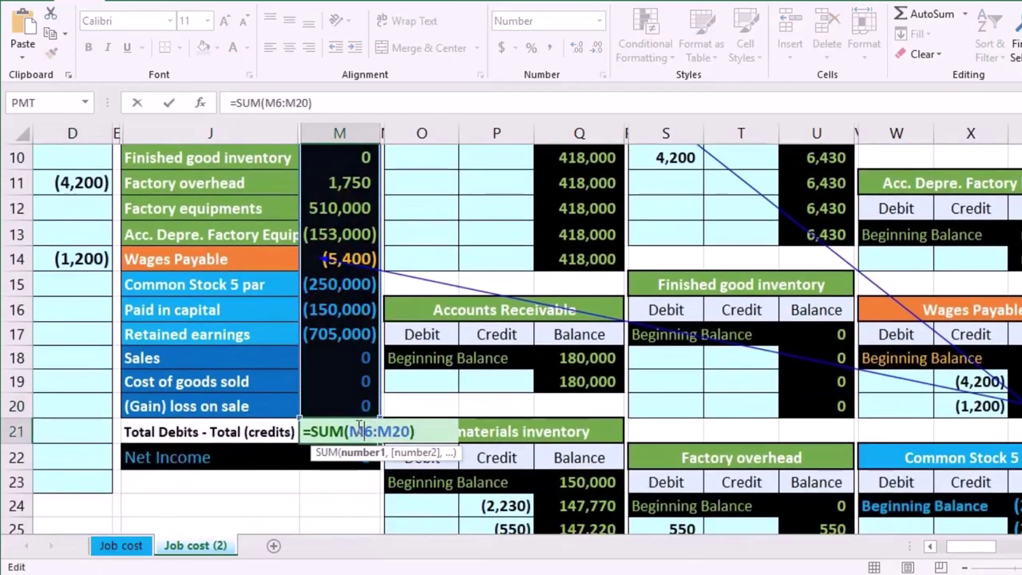
pyautogui.press('Return')
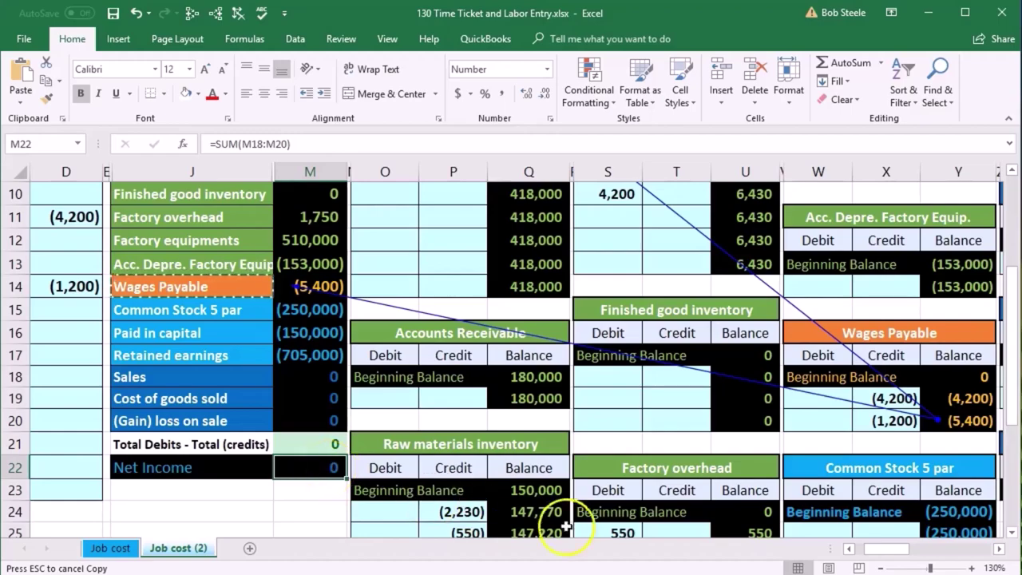
# Review the two labor journal entries beside the trial balance and select the Work in process inventory account in J9.
pyautogui.click(848, 548)
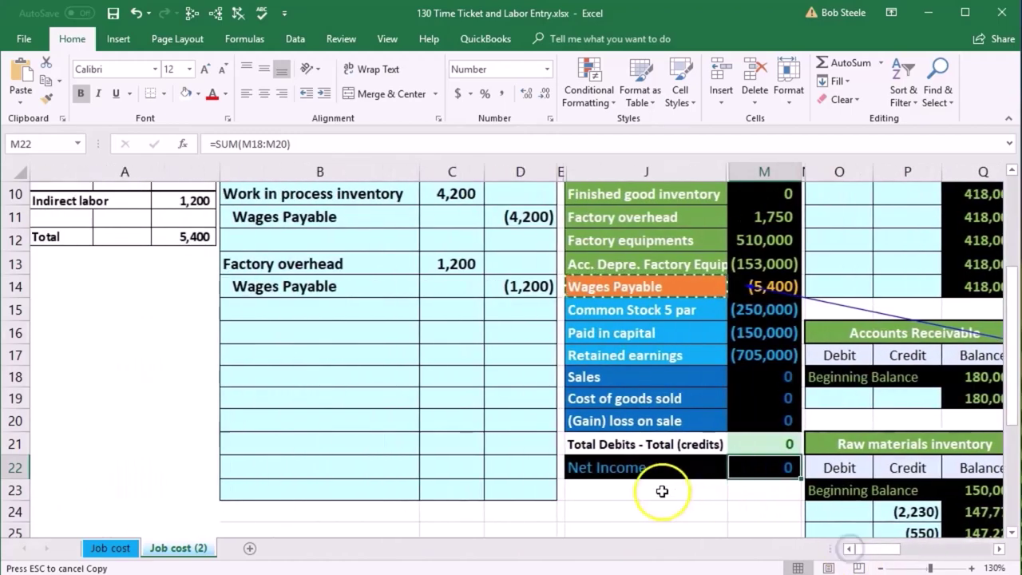
pyautogui.scroll(1, 661, 490)
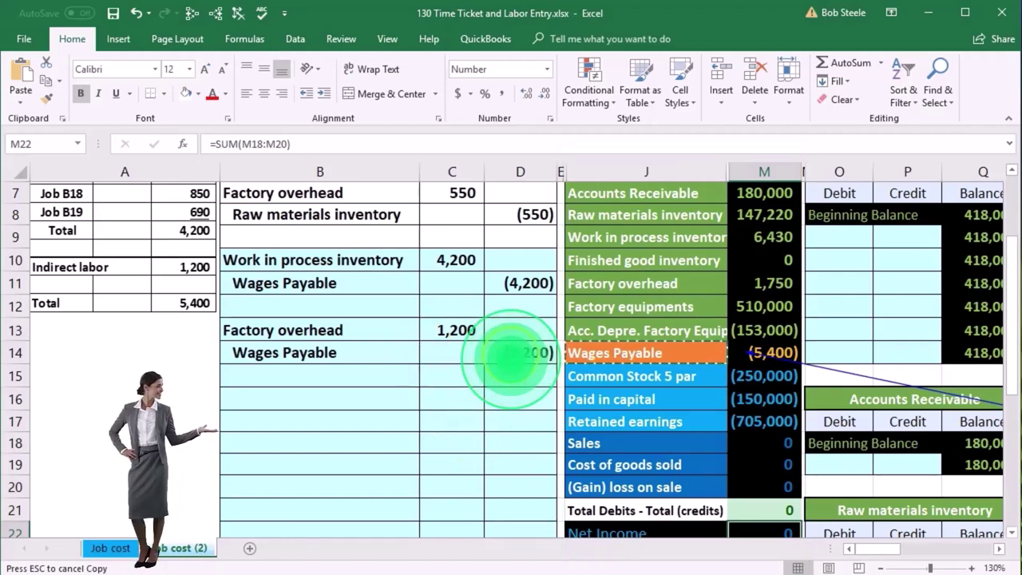
pyautogui.click(613, 240)
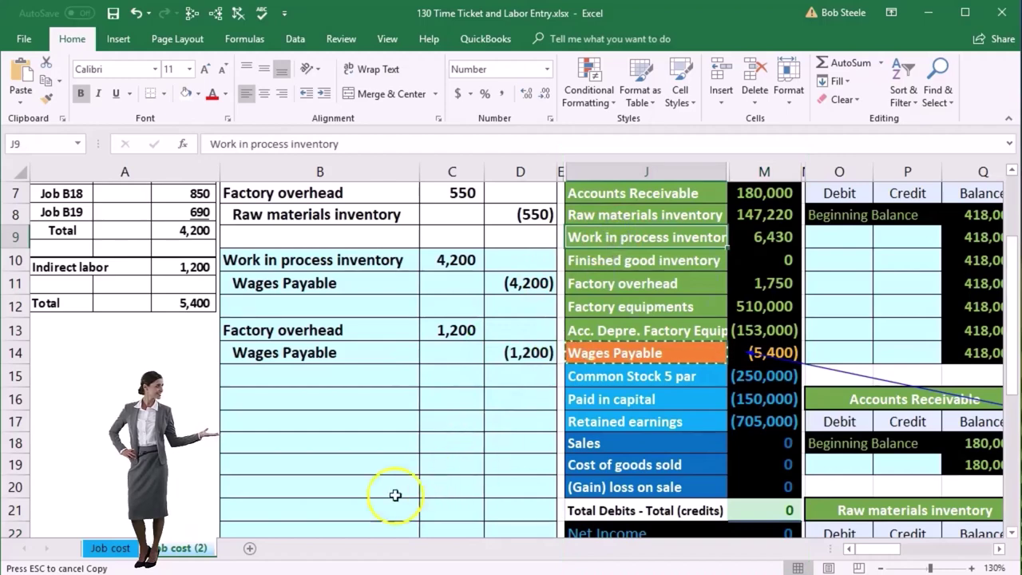